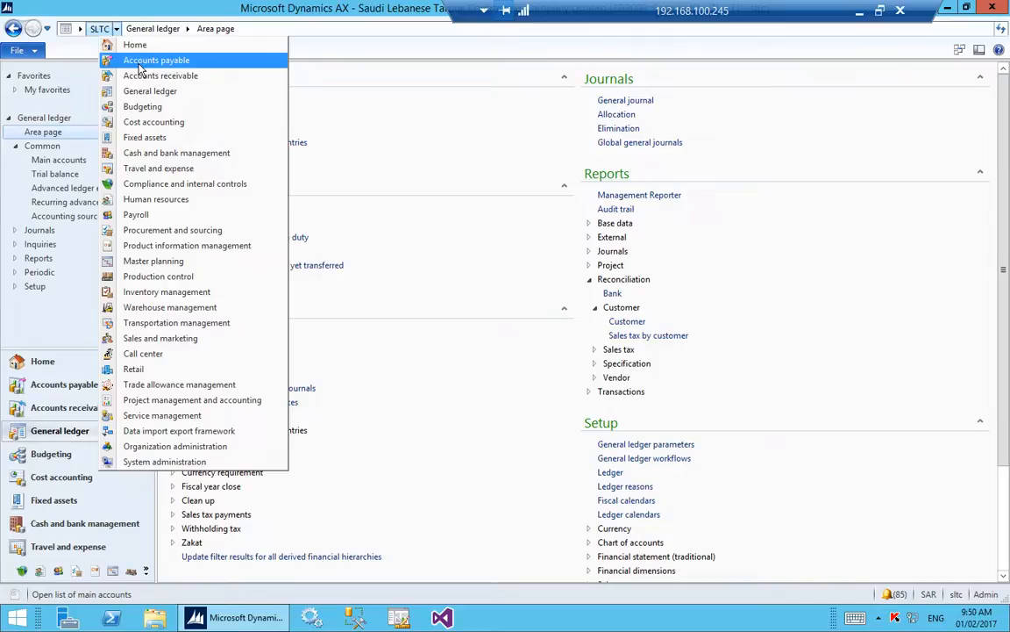
# Create a new fixed assets journal in the Fixed assets module using the journal name DEP-CVL.
pyautogui.click(130, 140)
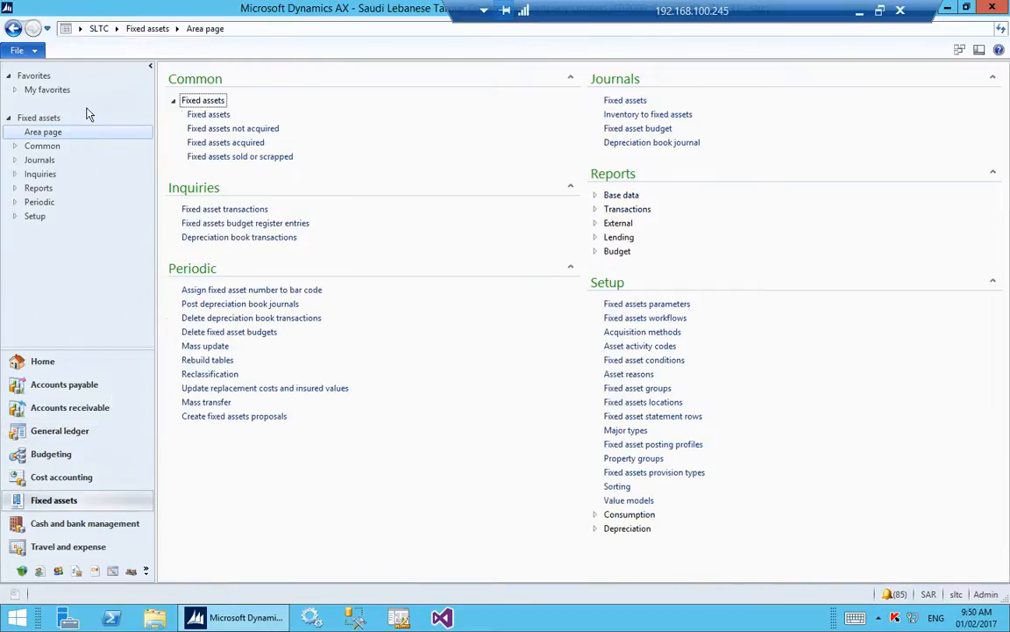
pyautogui.click(620, 100)
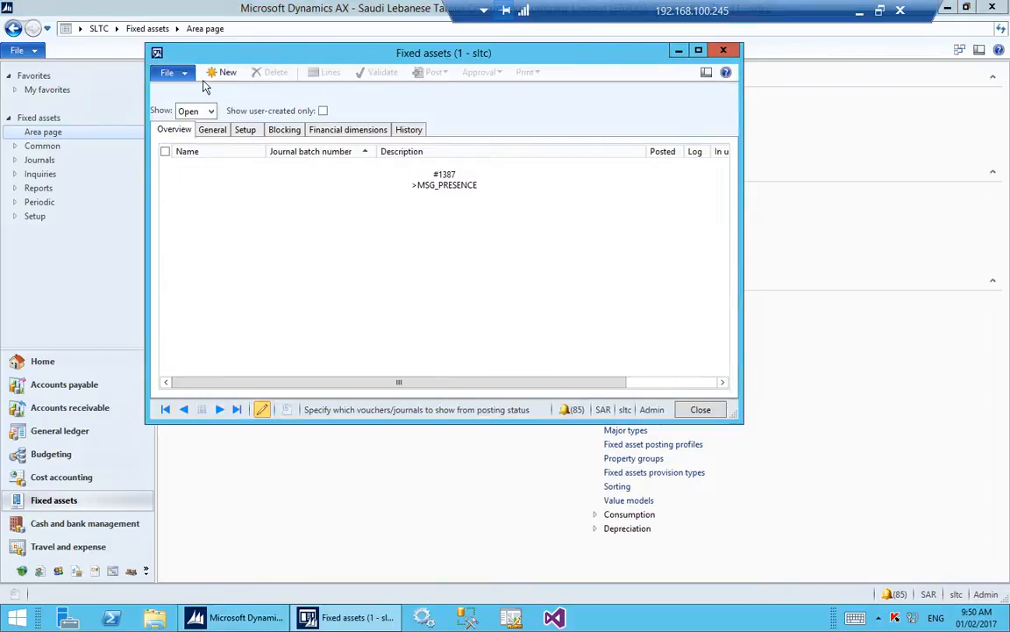
pyautogui.click(221, 72)
pyautogui.click(258, 165)
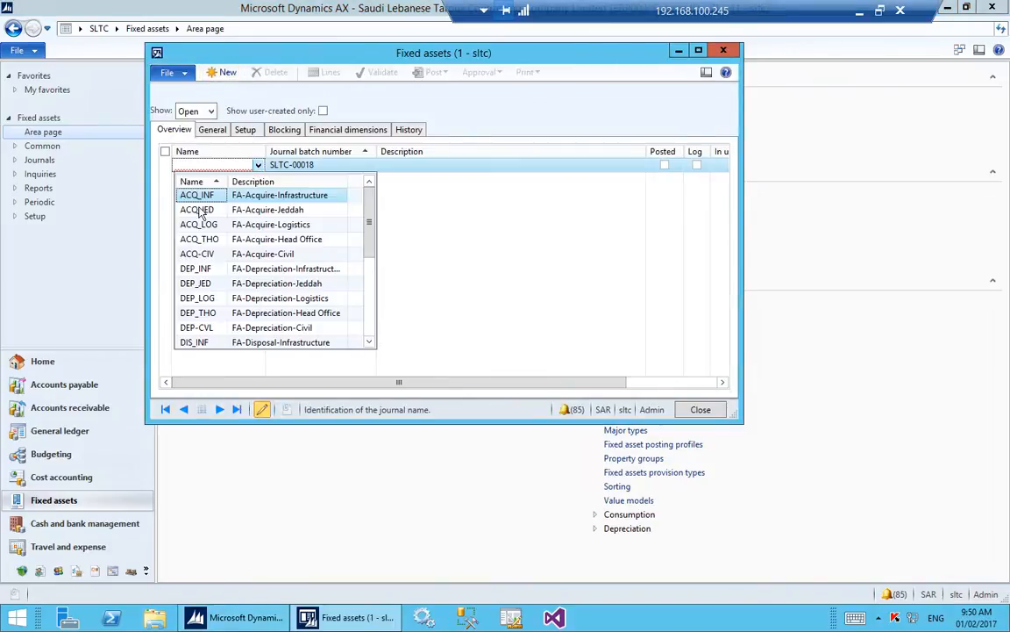
pyautogui.scroll(-4, 215, 215)
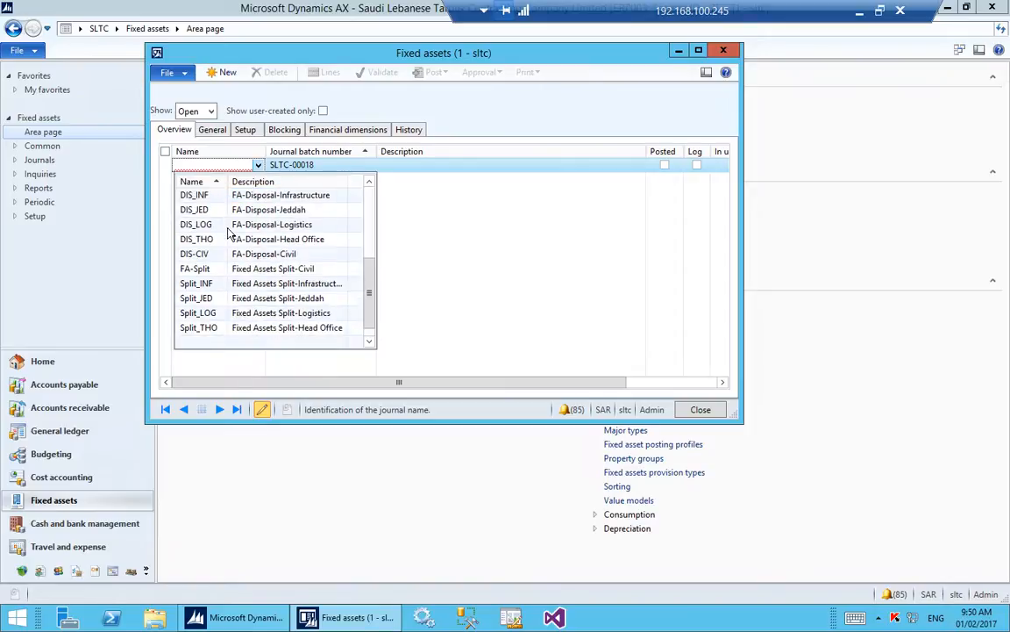
pyautogui.scroll(3, 228, 233)
pyautogui.scroll(1, 227, 232)
pyautogui.scroll(-3, 235, 254)
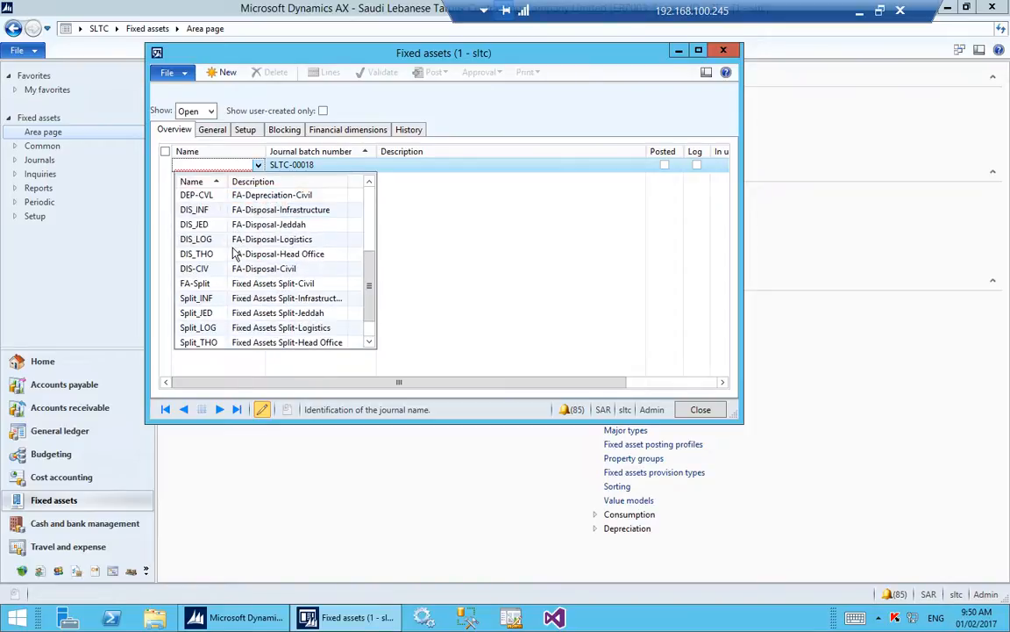
pyautogui.click(197, 193)
pyautogui.click(440, 165)
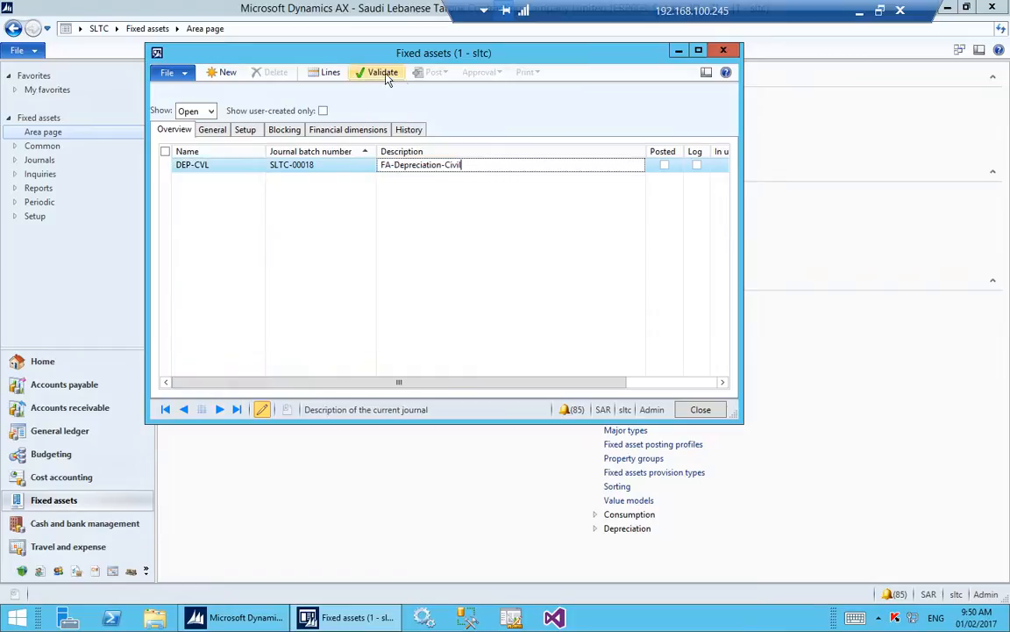
# Open the lines of the DEP-CVL journal and delete the empty acquisition line.
pyautogui.click(309, 71)
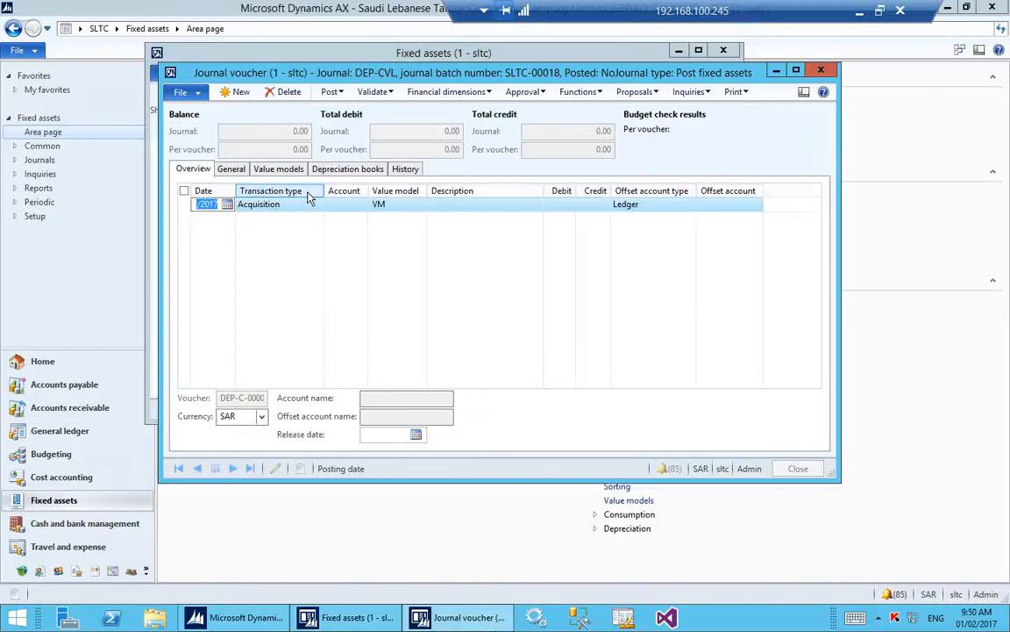
pyautogui.press('Tab')
pyautogui.press('Tab')
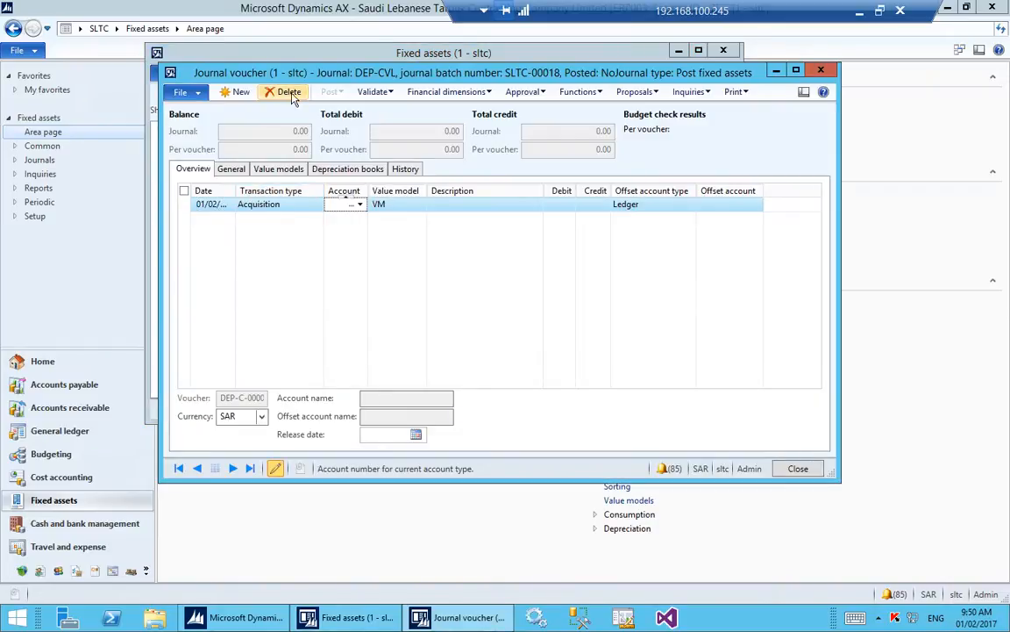
pyautogui.click(289, 93)
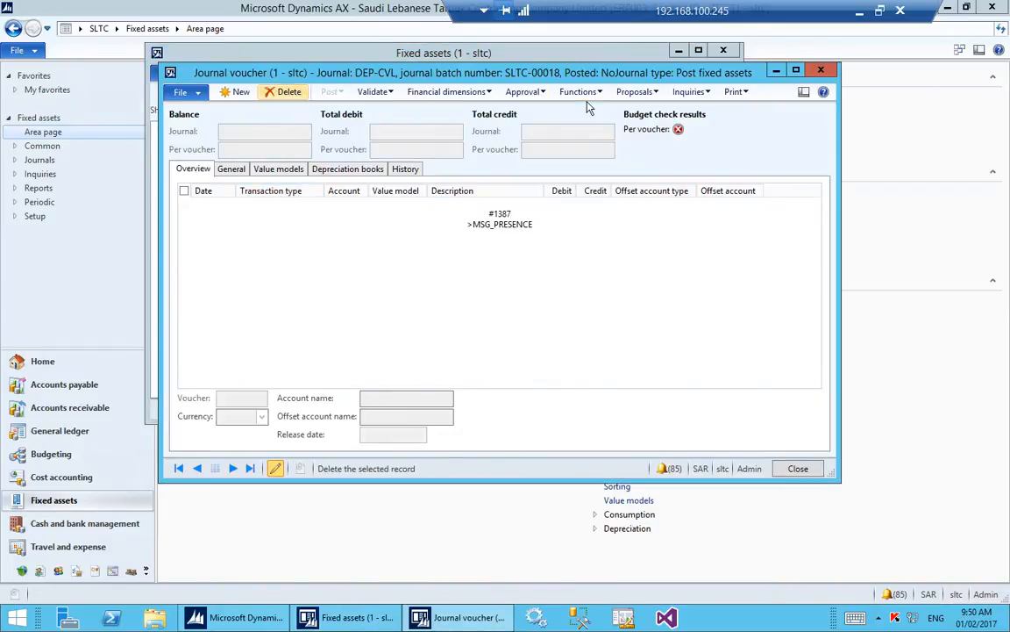
# Start a depreciation proposal for the journal with the To date 31/12/2016.
pyautogui.click(635, 92)
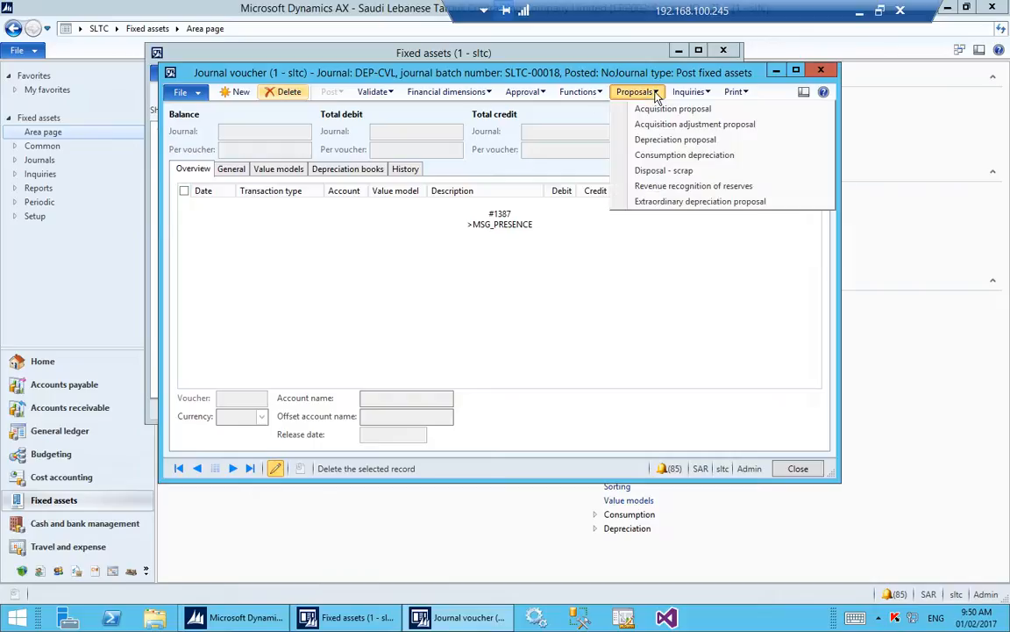
pyautogui.click(674, 140)
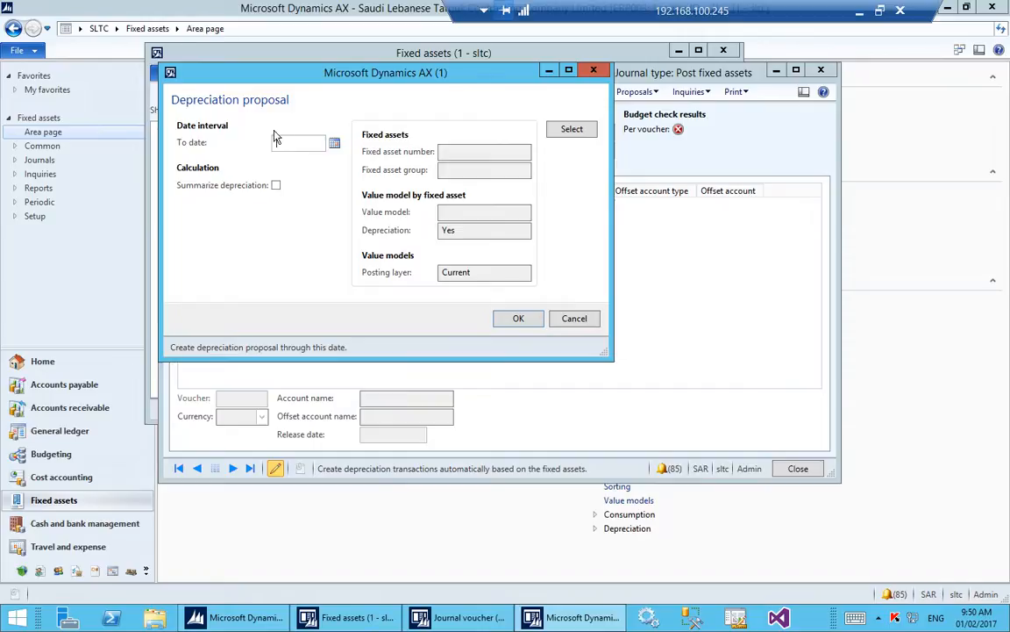
pyautogui.click(335, 142)
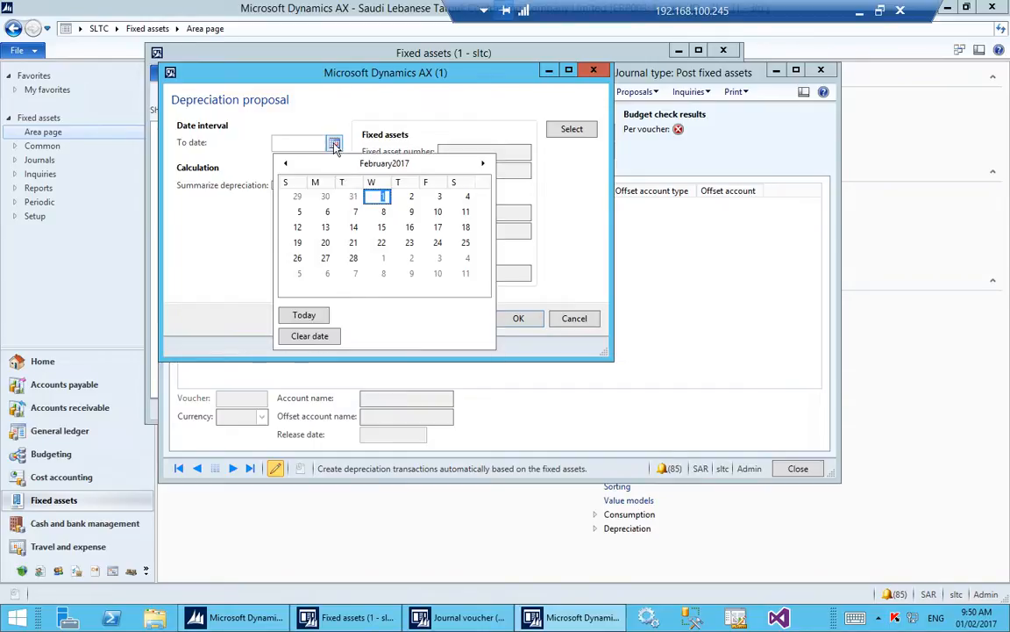
pyautogui.click(288, 165)
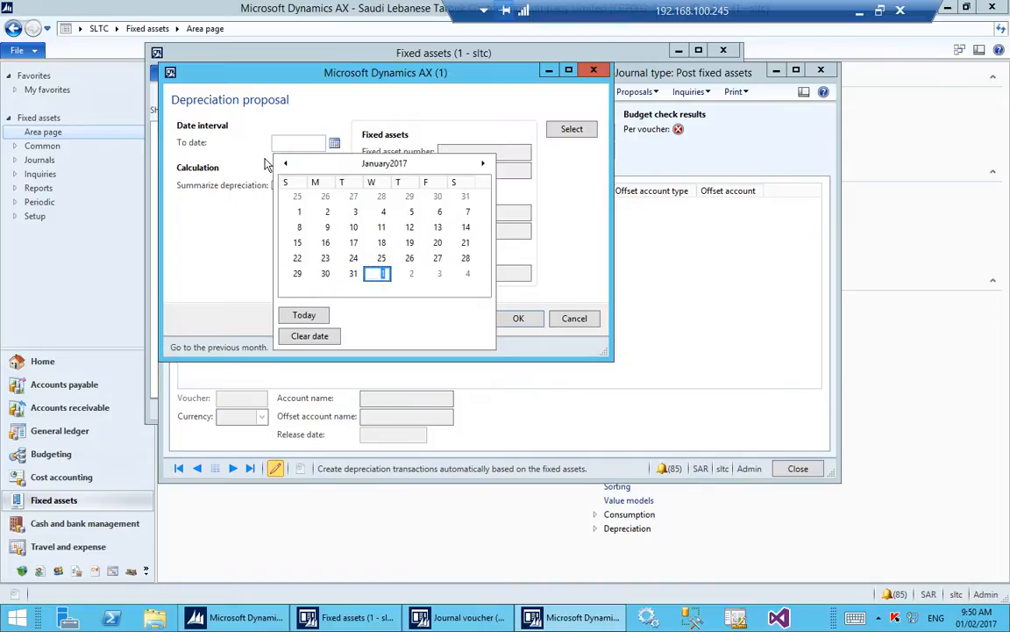
pyautogui.click(286, 163)
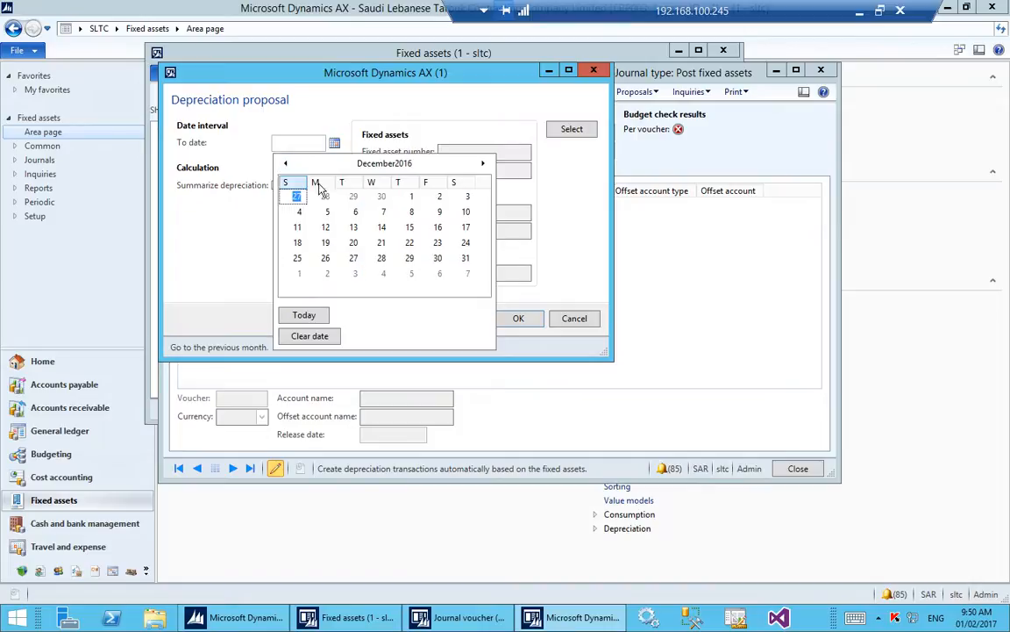
pyautogui.click(466, 257)
pyautogui.click(458, 154)
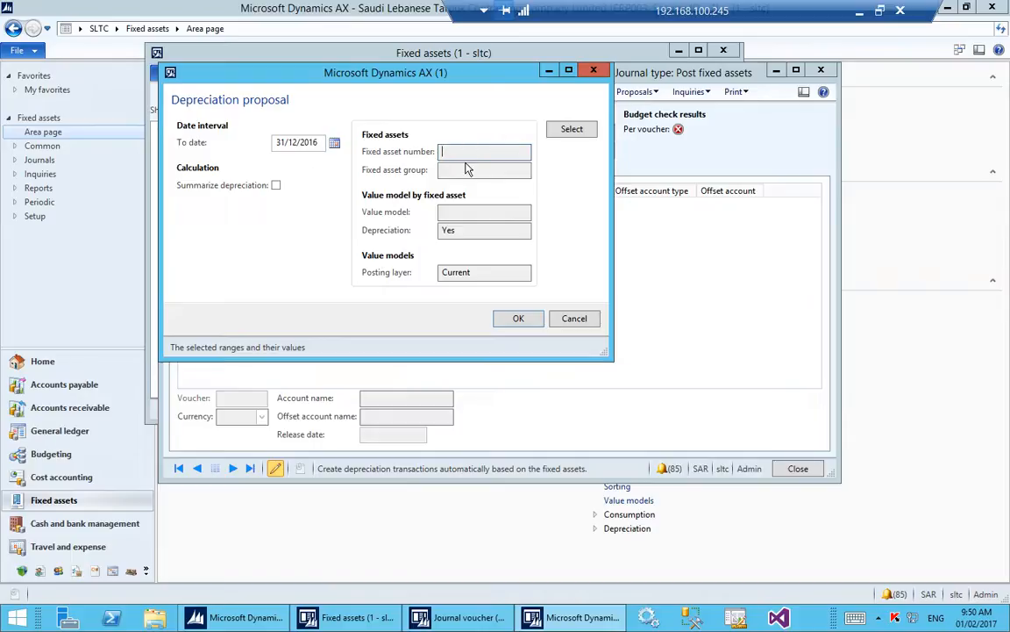
pyautogui.click(454, 170)
pyautogui.click(452, 153)
pyautogui.click(860, 11)
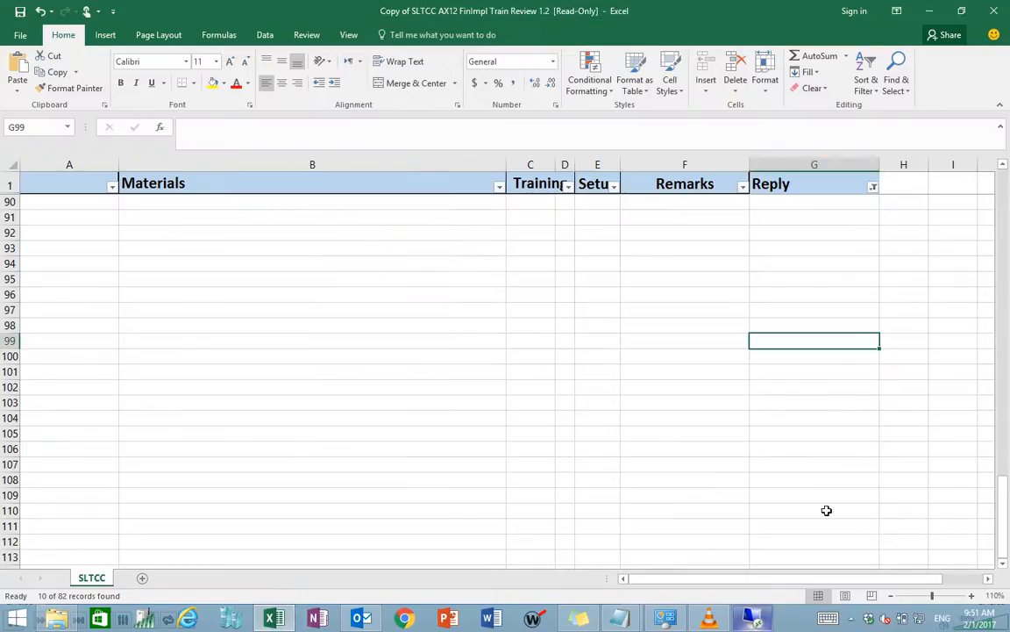
pyautogui.click(850, 618)
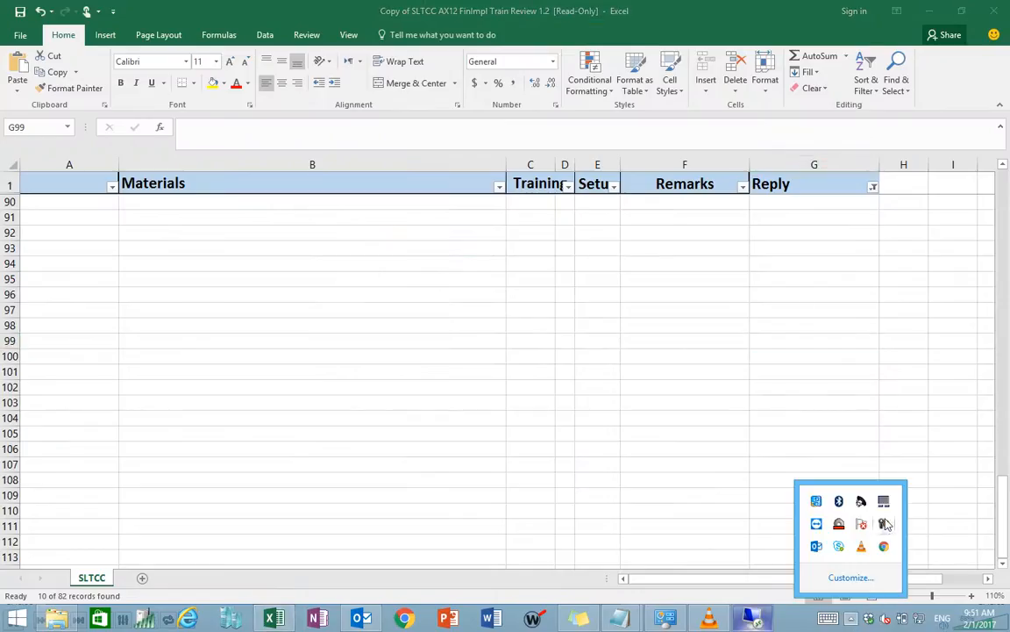
pyautogui.click(891, 525)
pyautogui.click(947, 525)
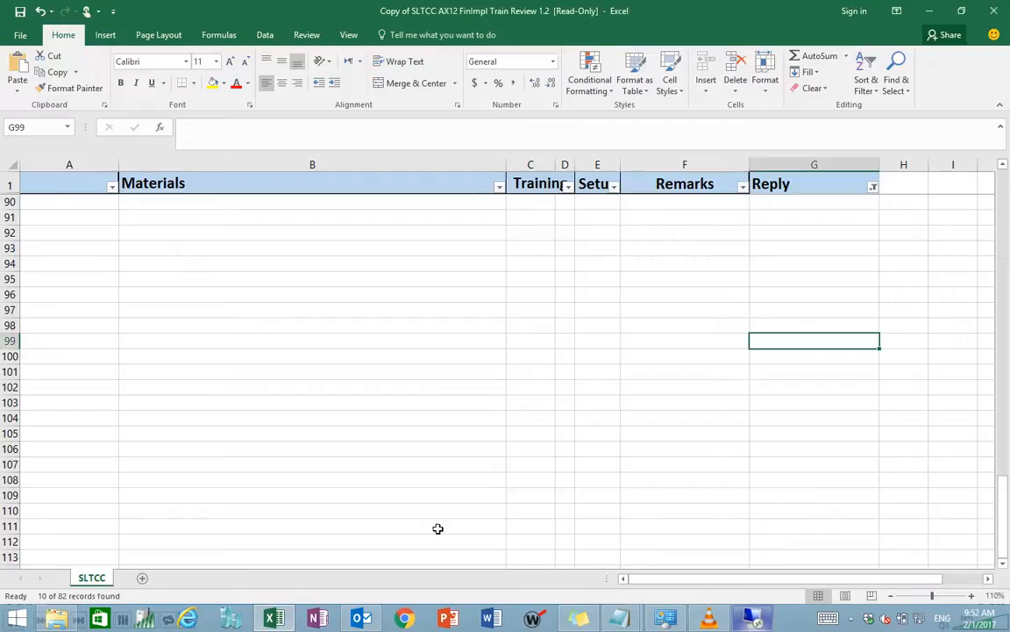
pyautogui.click(760, 619)
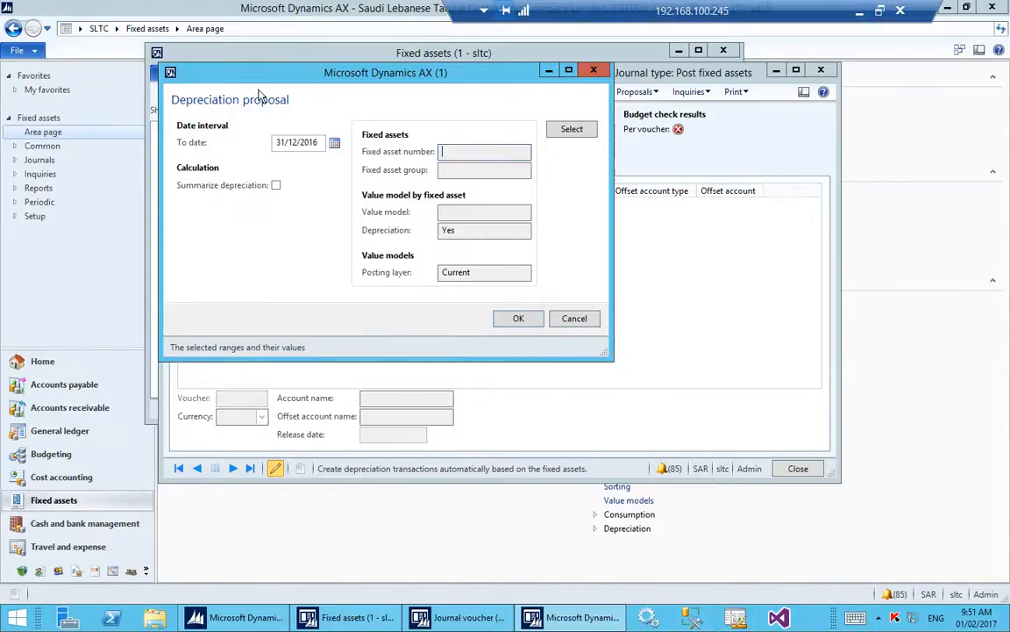
# Restrict the depreciation proposal to fixed asset number ABT-000001 and run the proposal.
pyautogui.click(314, 143)
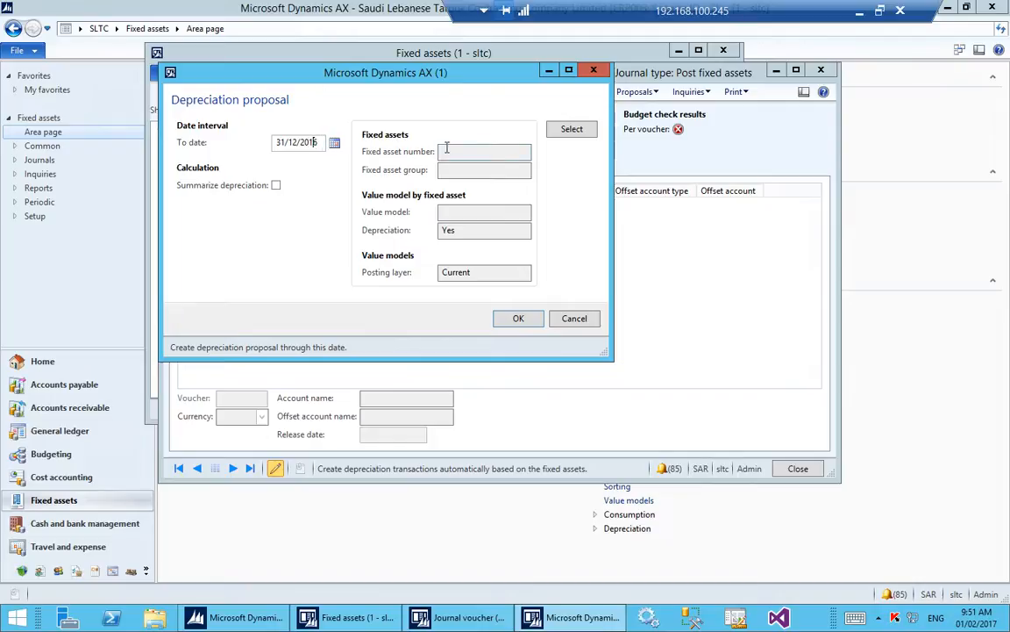
pyautogui.click(571, 129)
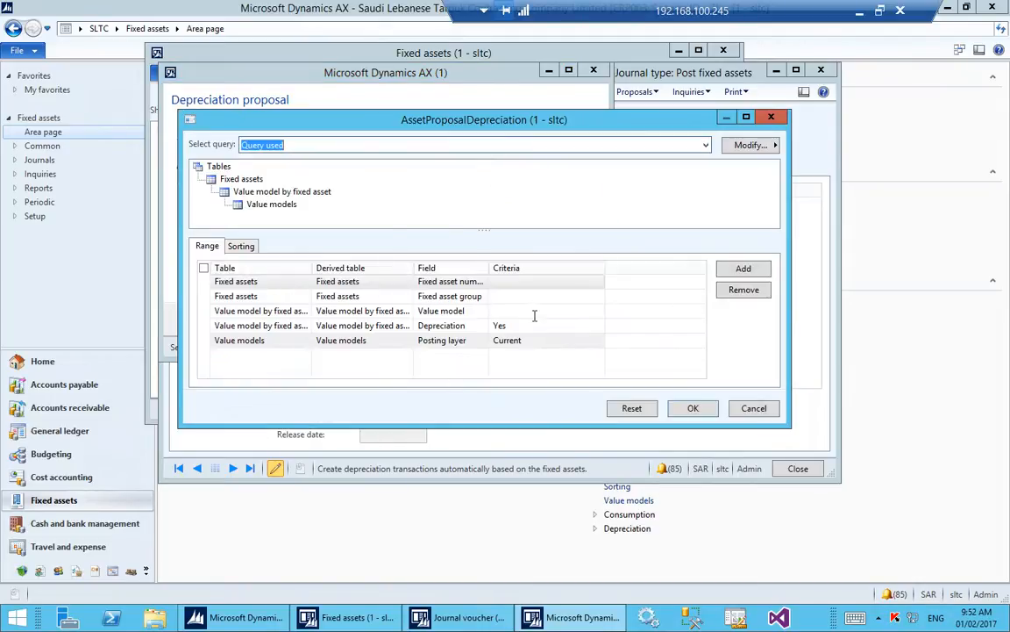
pyautogui.click(497, 299)
pyautogui.click(596, 296)
pyautogui.scroll(-2, 529, 338)
pyautogui.scroll(2, 529, 338)
pyautogui.click(592, 283)
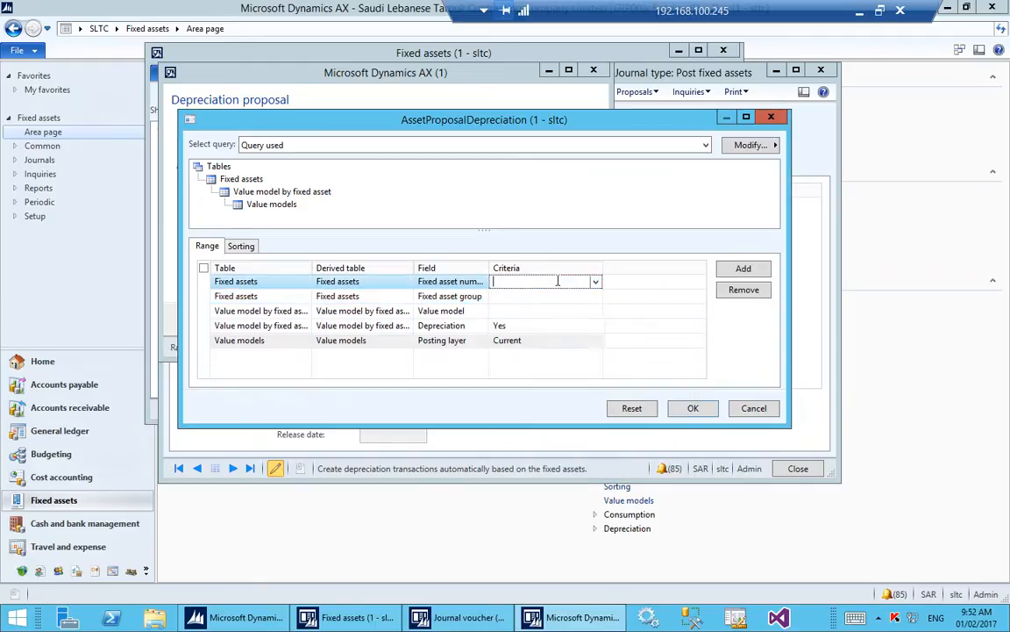
pyautogui.click(593, 284)
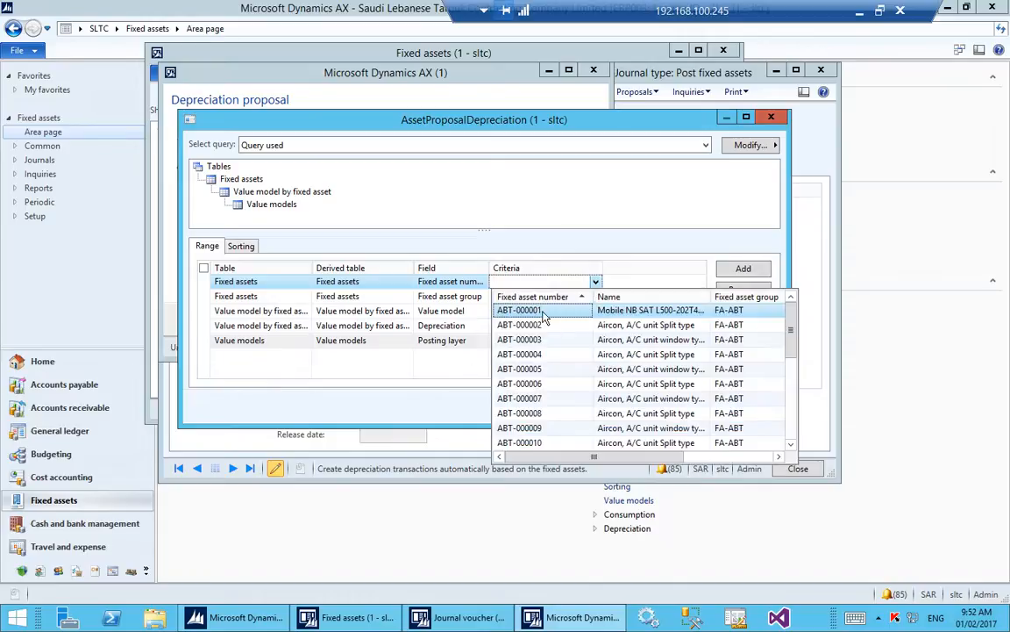
pyautogui.click(544, 312)
pyautogui.click(526, 312)
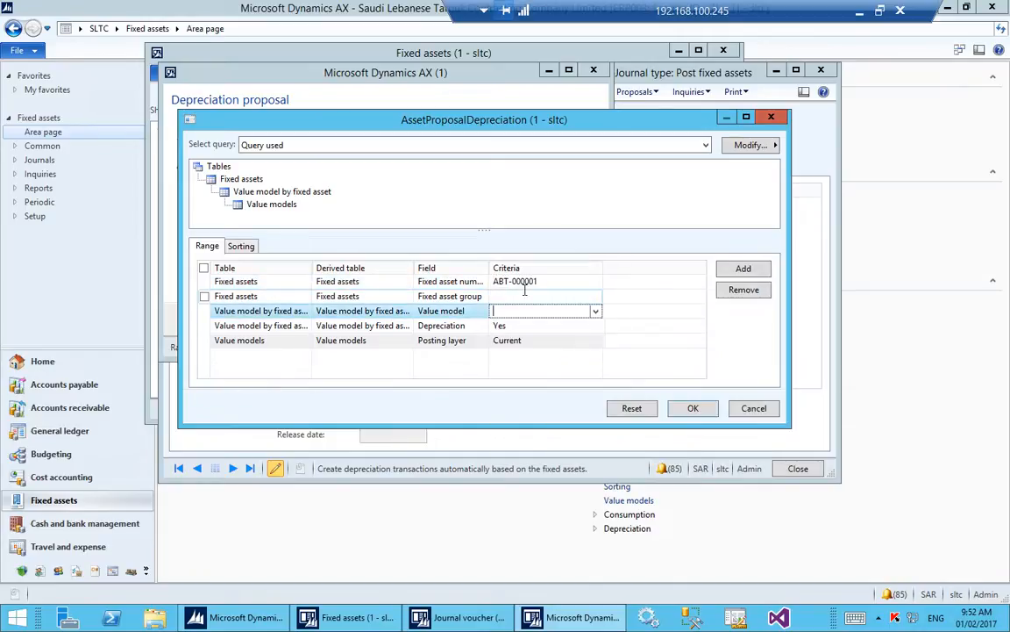
pyautogui.click(684, 407)
pyautogui.click(517, 318)
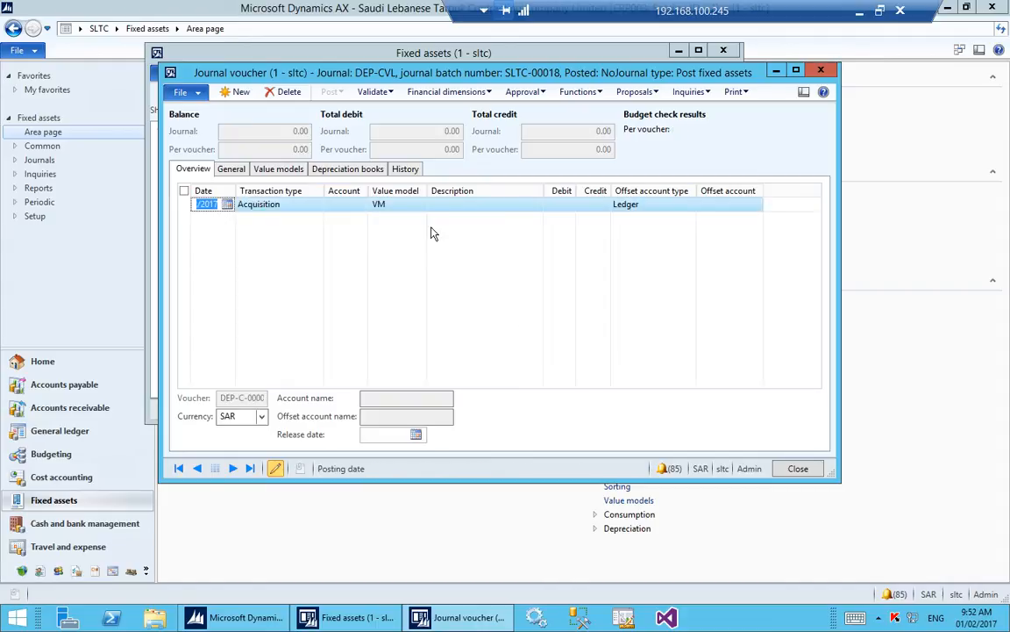
# Close the journal voucher lines and the fixed assets journal window.
pyautogui.click(309, 207)
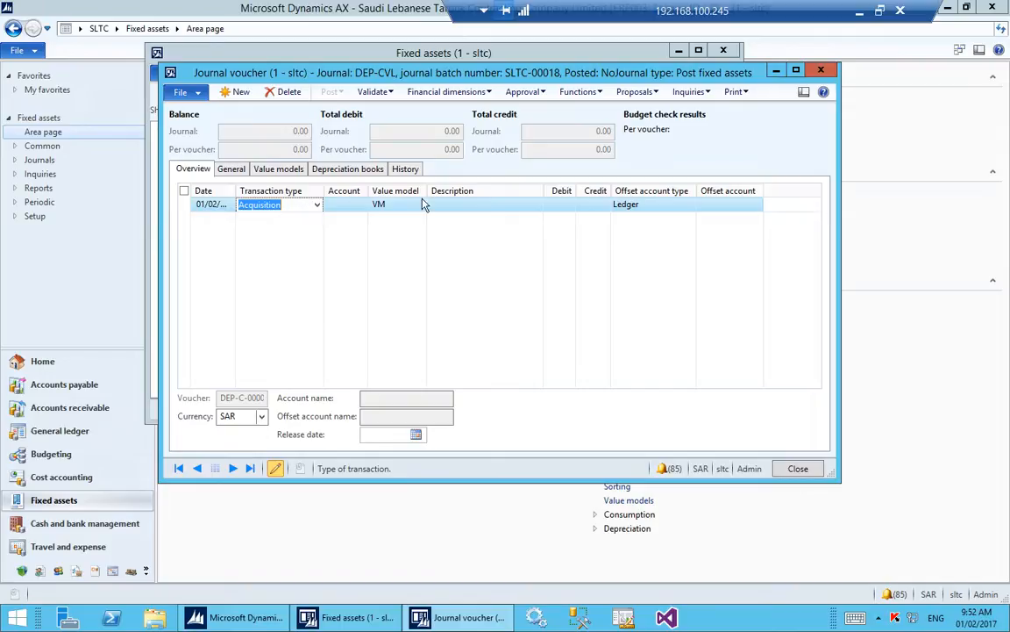
pyautogui.press('Escape')
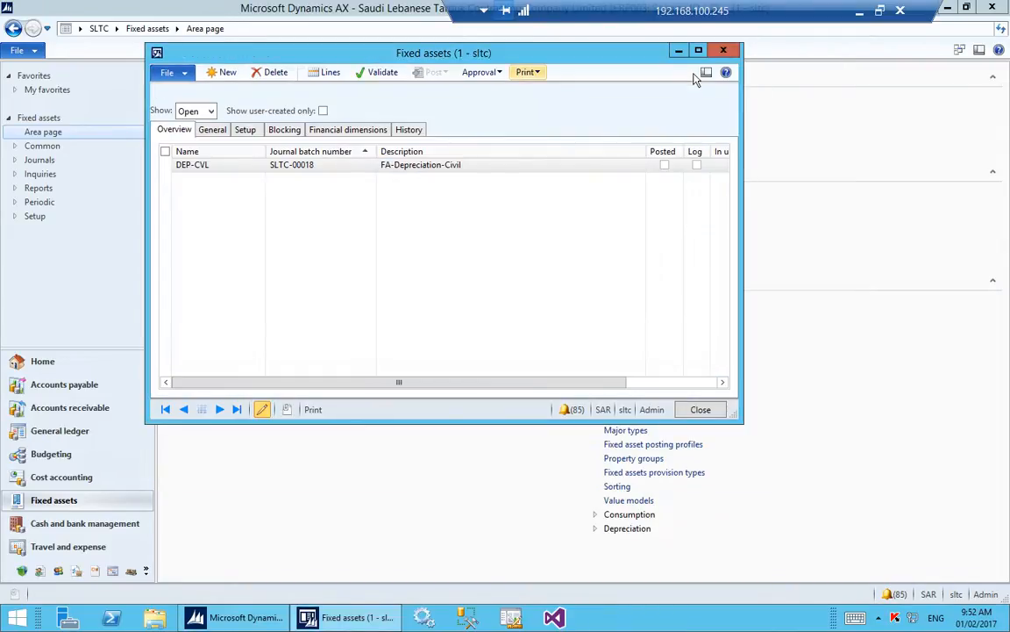
pyautogui.press('Escape')
# Look through the General ledger's Vendor reconciliation and Transactions reports, and open the trial balance.
pyautogui.click(116, 29)
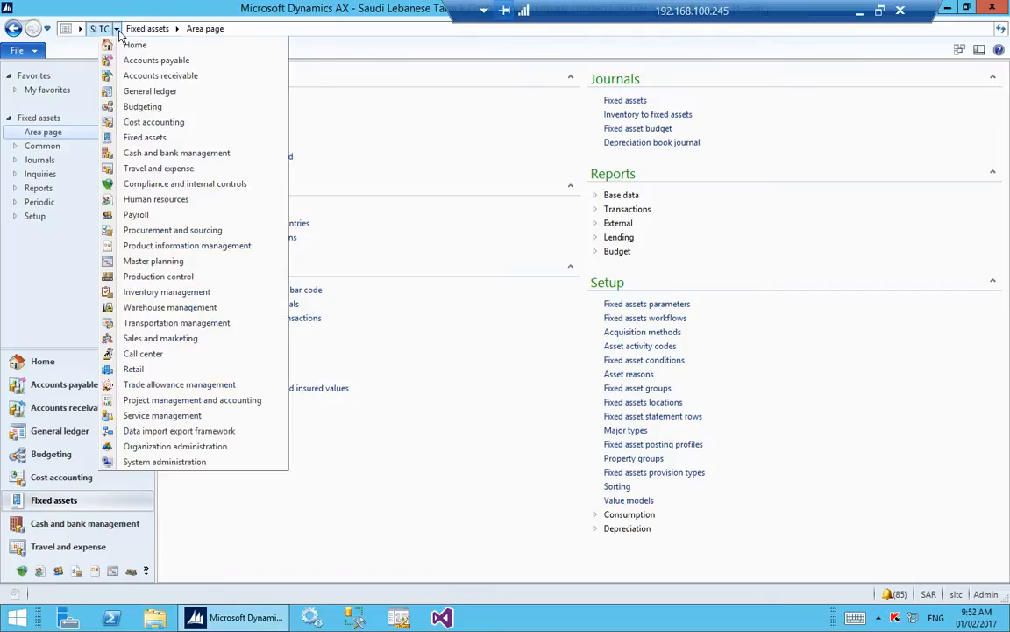
pyautogui.click(154, 91)
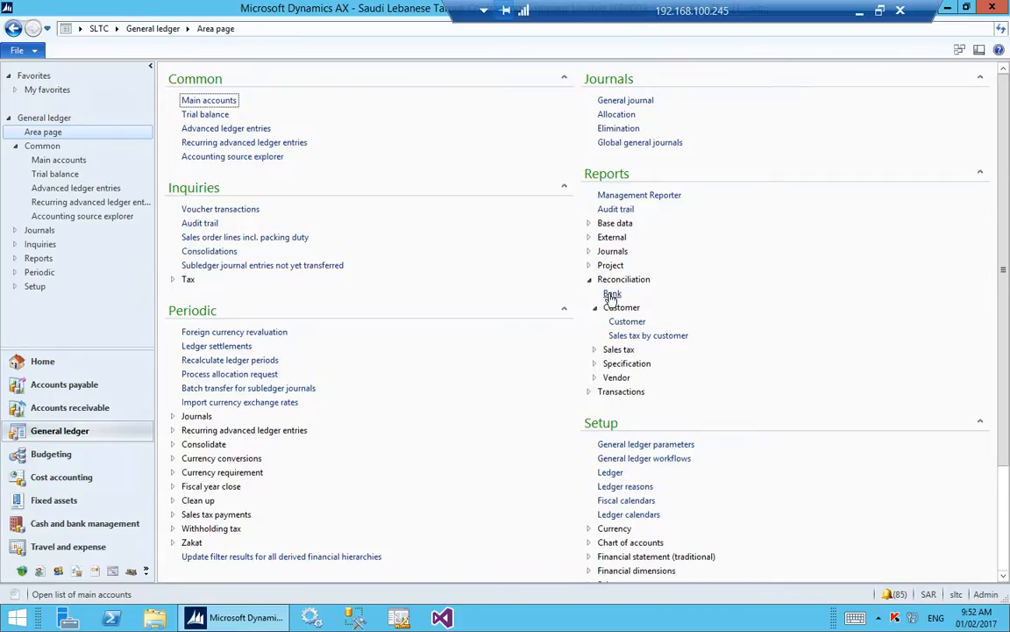
pyautogui.click(616, 377)
pyautogui.click(614, 433)
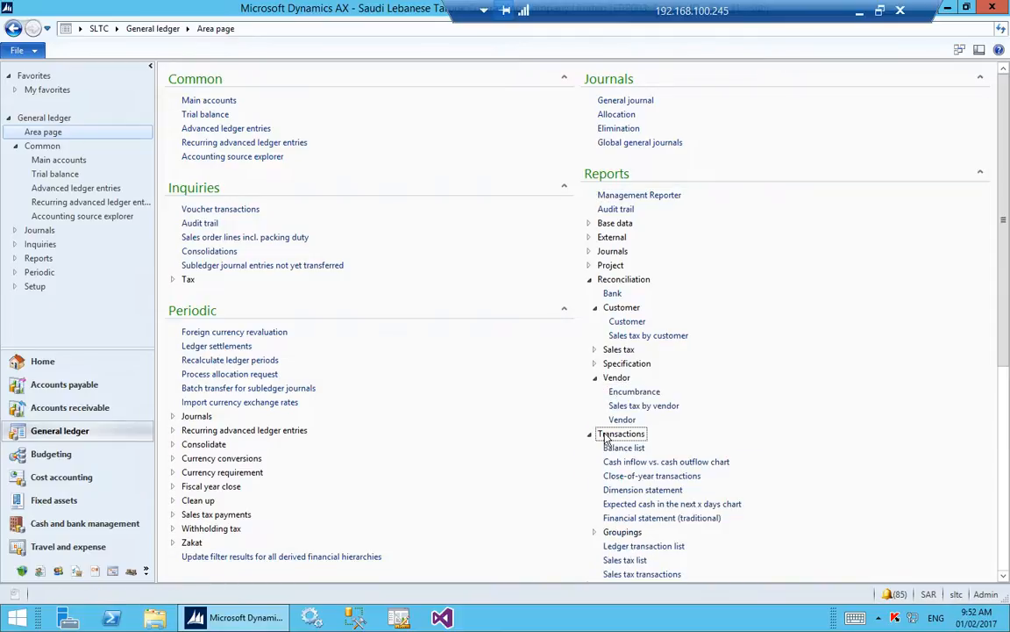
pyautogui.scroll(-3, 736, 366)
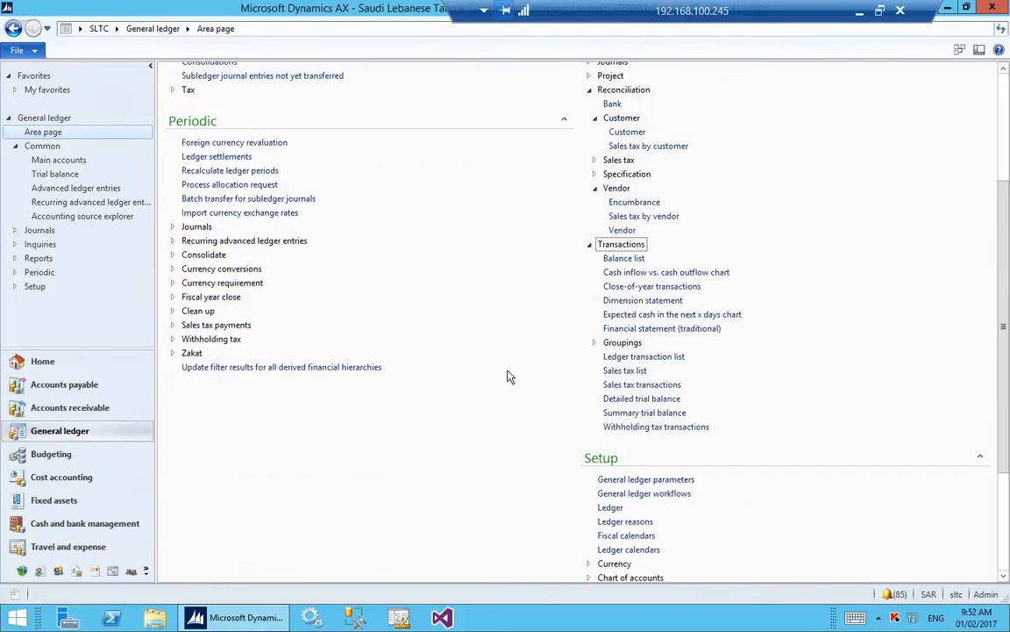
pyautogui.scroll(3, 811, 275)
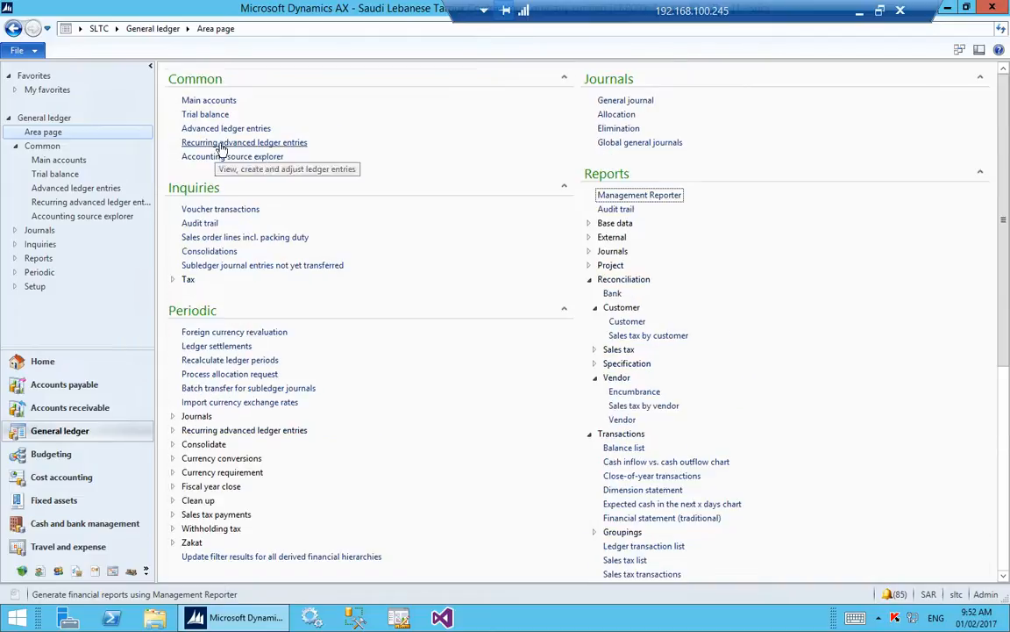
pyautogui.click(194, 116)
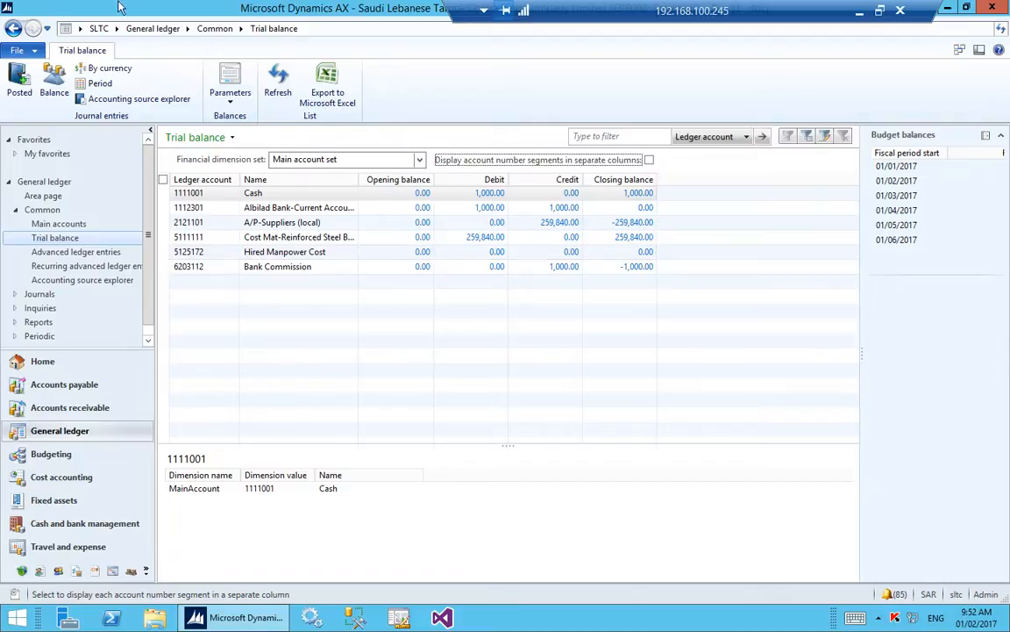
# Open the General ledger's main accounts list and filter it to names containing "accumulated".
pyautogui.click(151, 30)
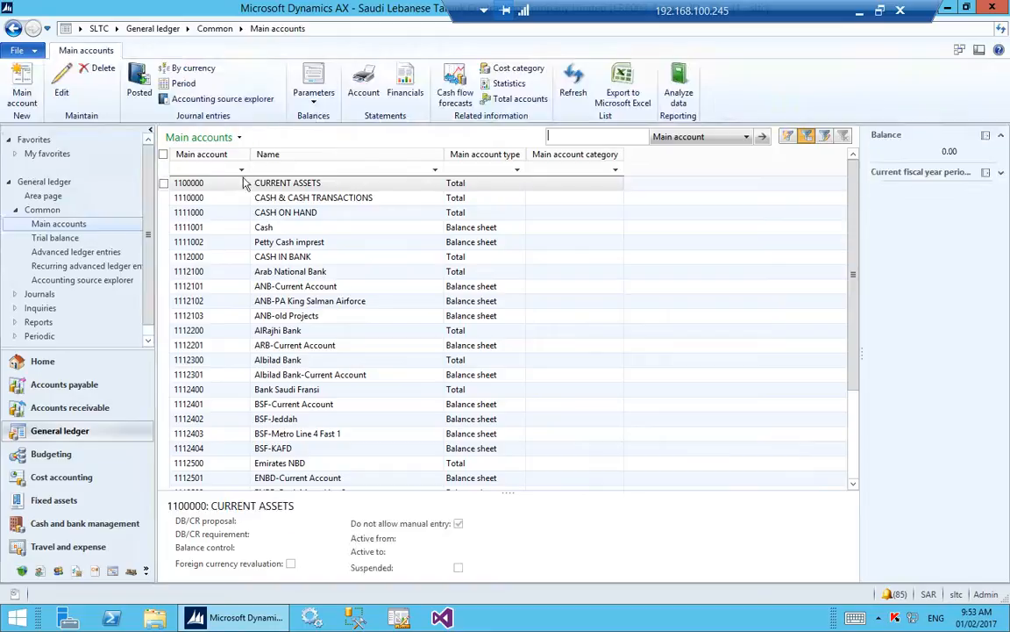
pyautogui.click(291, 167)
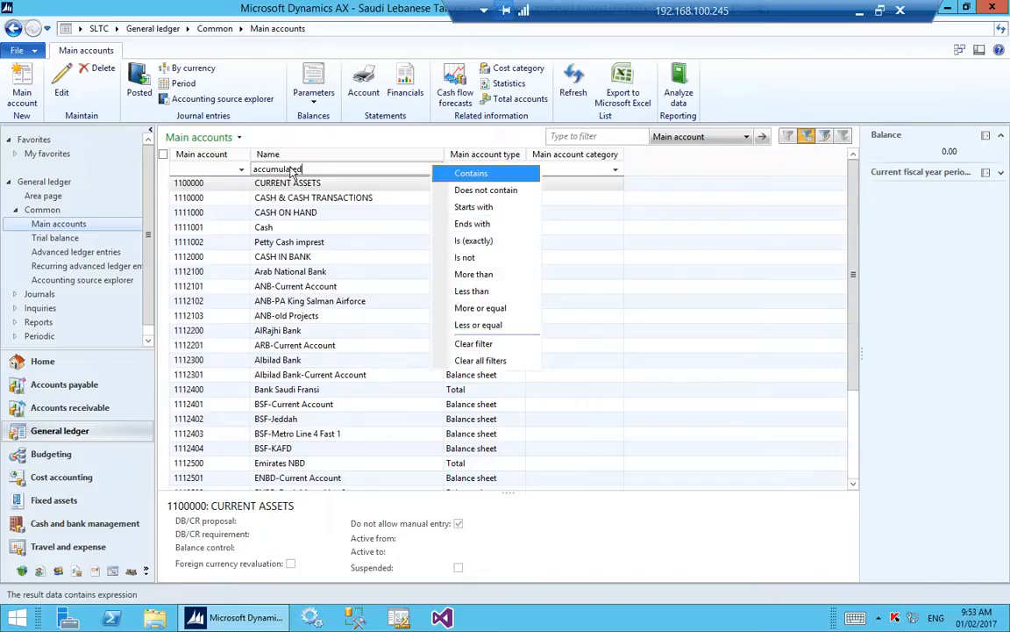
pyautogui.press('Return')
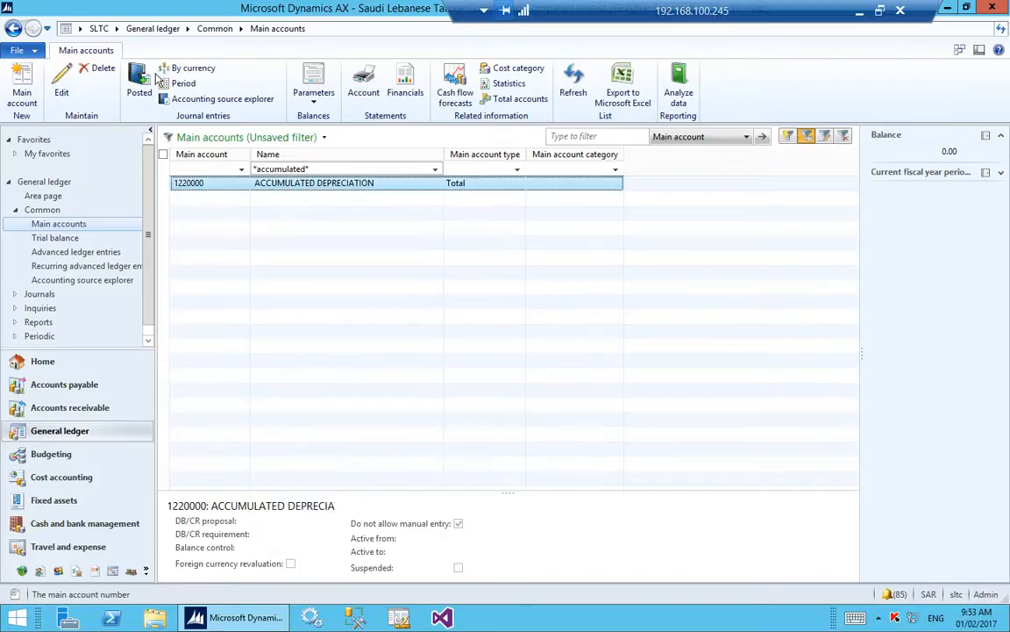
# Replace the name filter on the main accounts list with names containing "Depreciation".
pyautogui.click(191, 168)
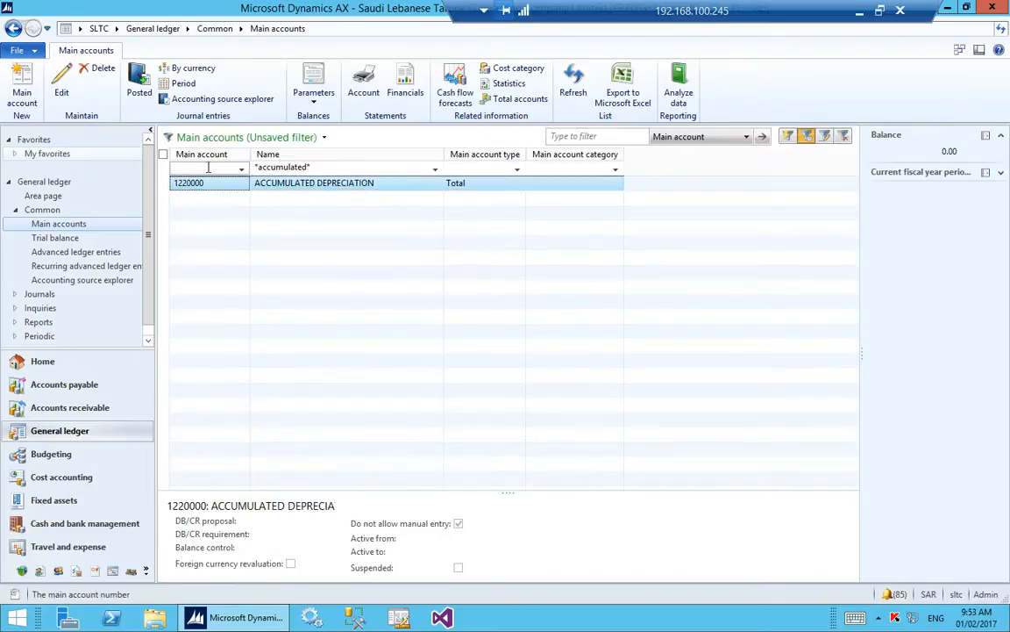
pyautogui.click(305, 167)
pyautogui.hotkey('ctrl', 'a')
pyautogui.write('D')
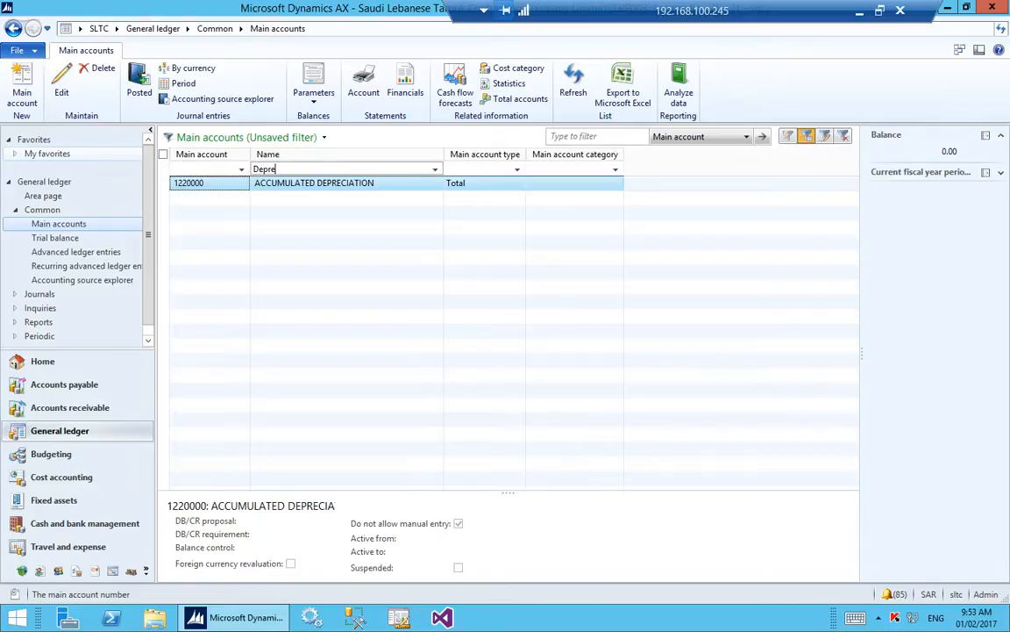
pyautogui.write('epreca')
pyautogui.press('BackSpace')
pyautogui.write('iation')
pyautogui.press('Return')
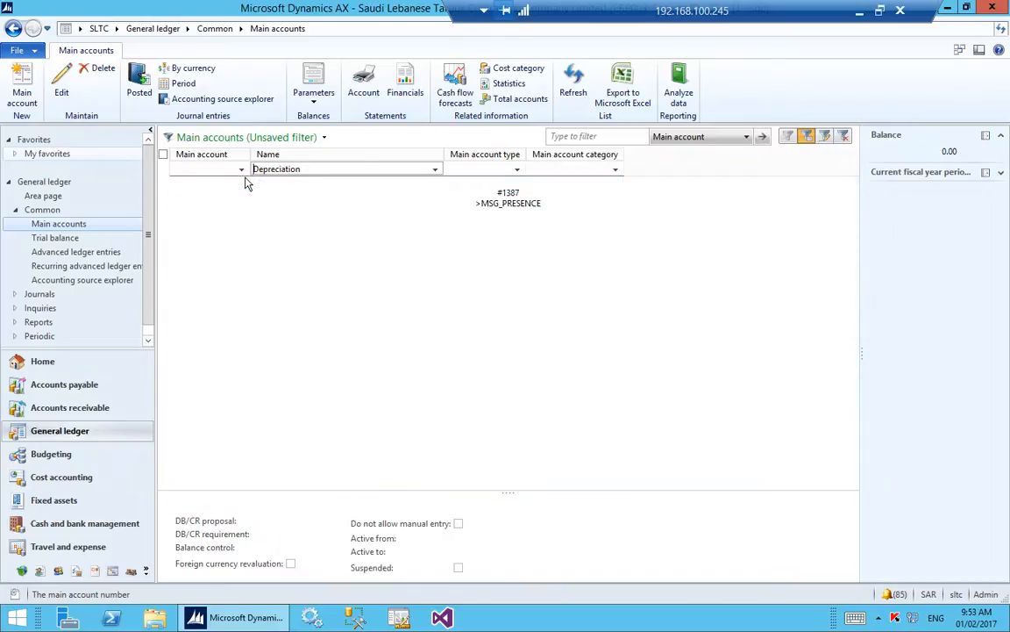
pyautogui.press('Down')
pyautogui.press('Down')
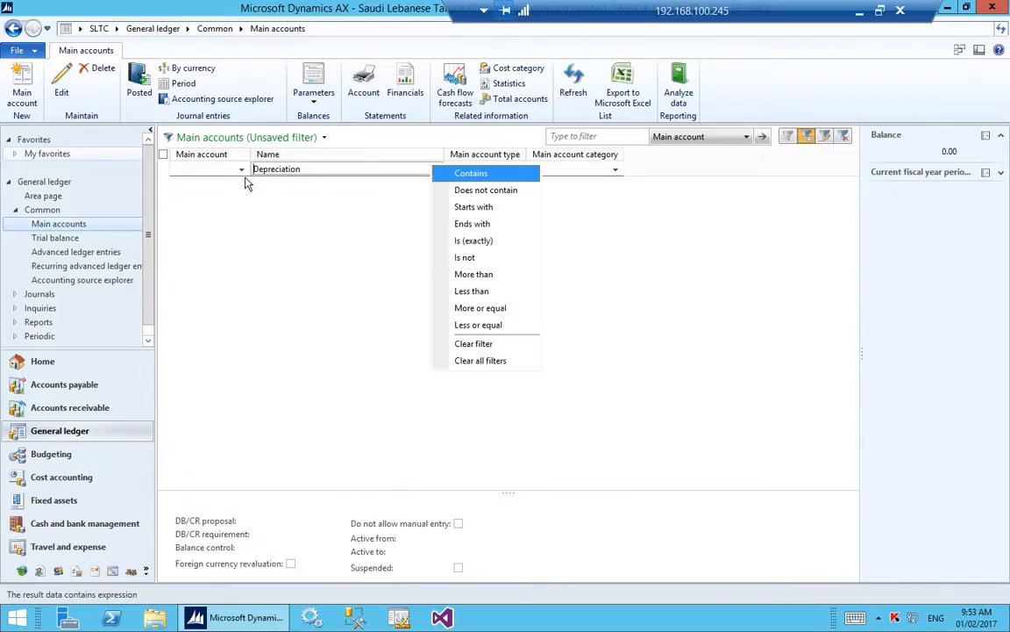
pyautogui.press('Return')
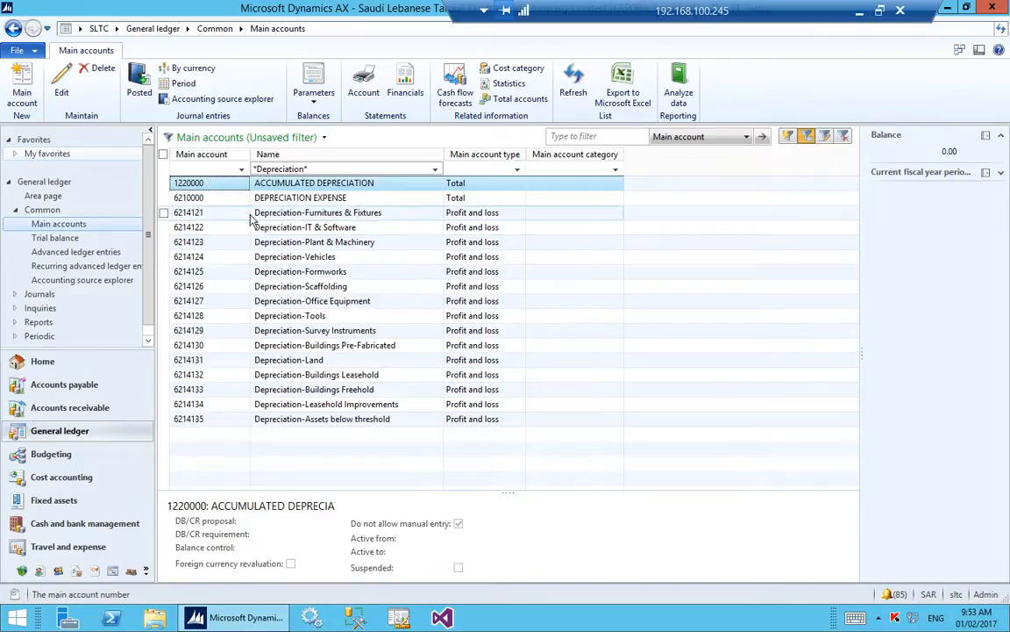
# Look through the depreciation main accounts, view the details of Depreciation-Furnitures & Fixtures, and select Depreciation-Vehicles.
pyautogui.click(224, 213)
pyautogui.click(240, 259)
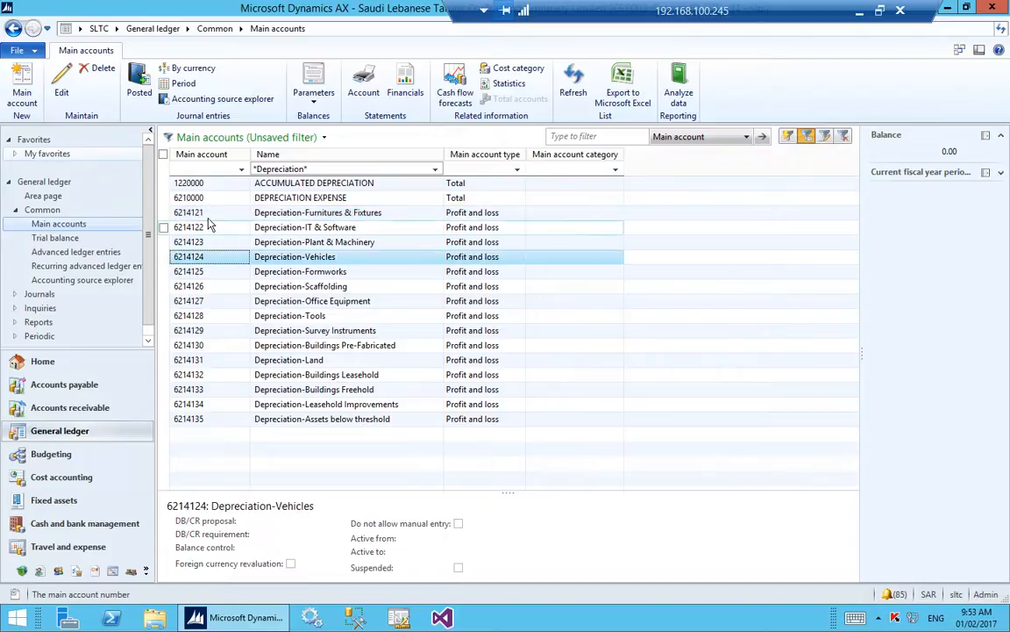
pyautogui.press('Up')
pyautogui.press('Up')
pyautogui.press('Up')
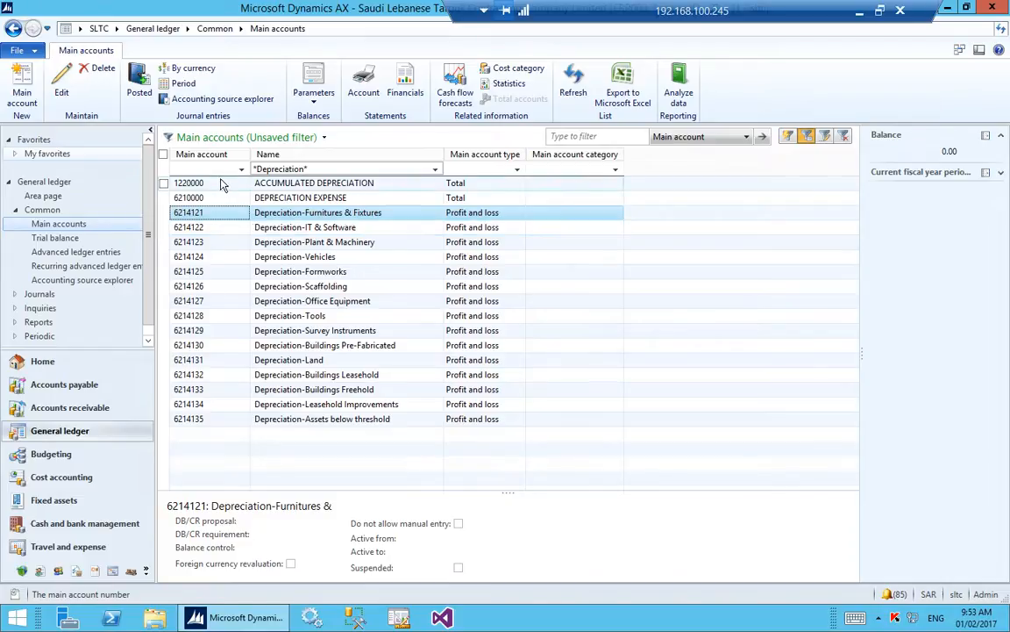
pyautogui.click(232, 227)
pyautogui.click(248, 213)
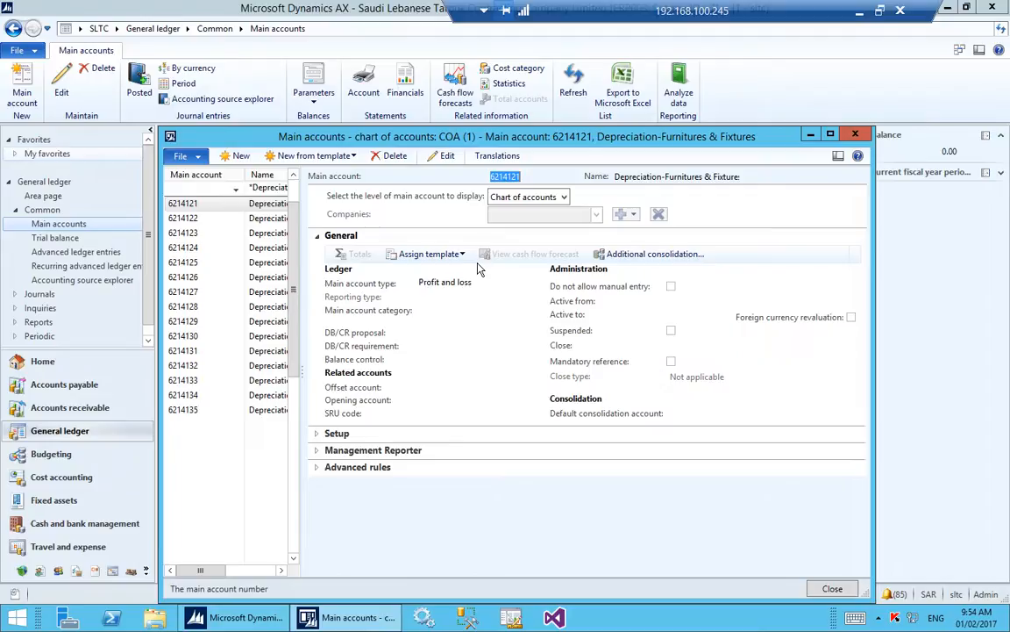
pyautogui.press('Escape')
pyautogui.click(338, 256)
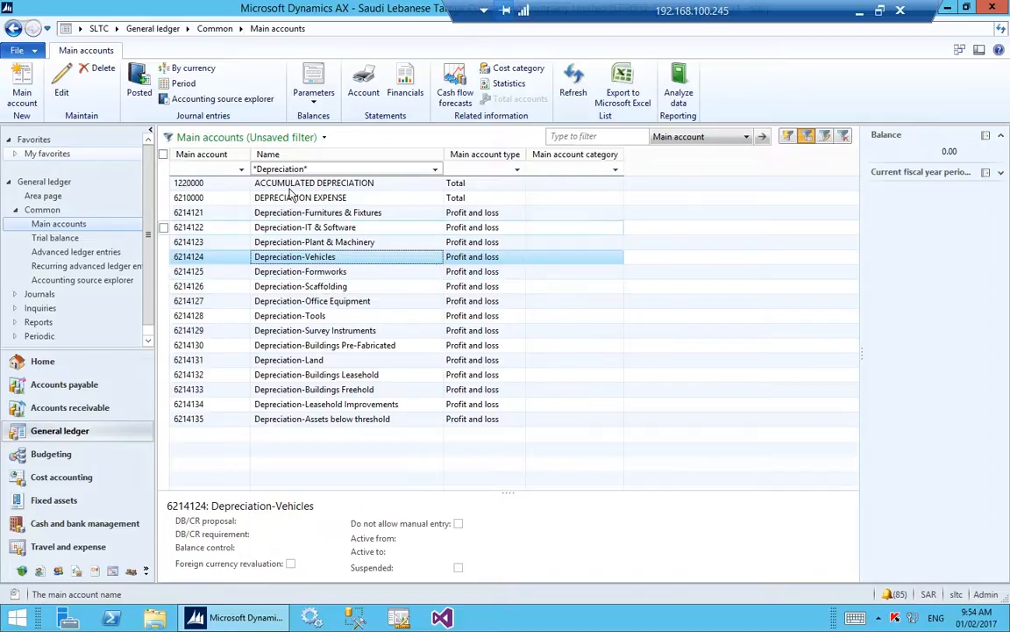
# Switch to the Fixed assets module and open the Fixed asset transactions report.
pyautogui.click(146, 34)
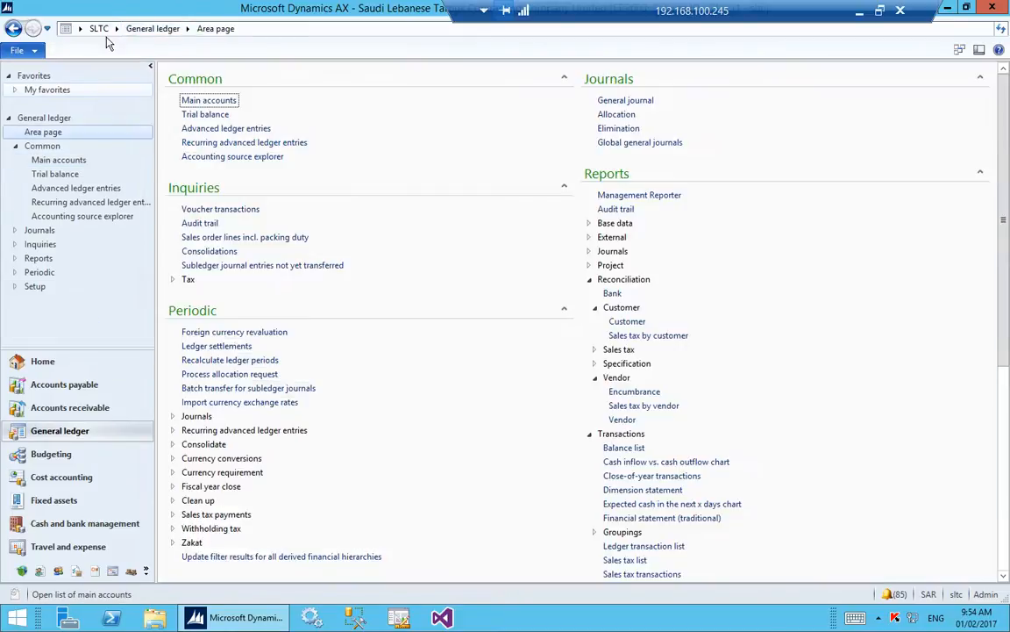
pyautogui.click(116, 29)
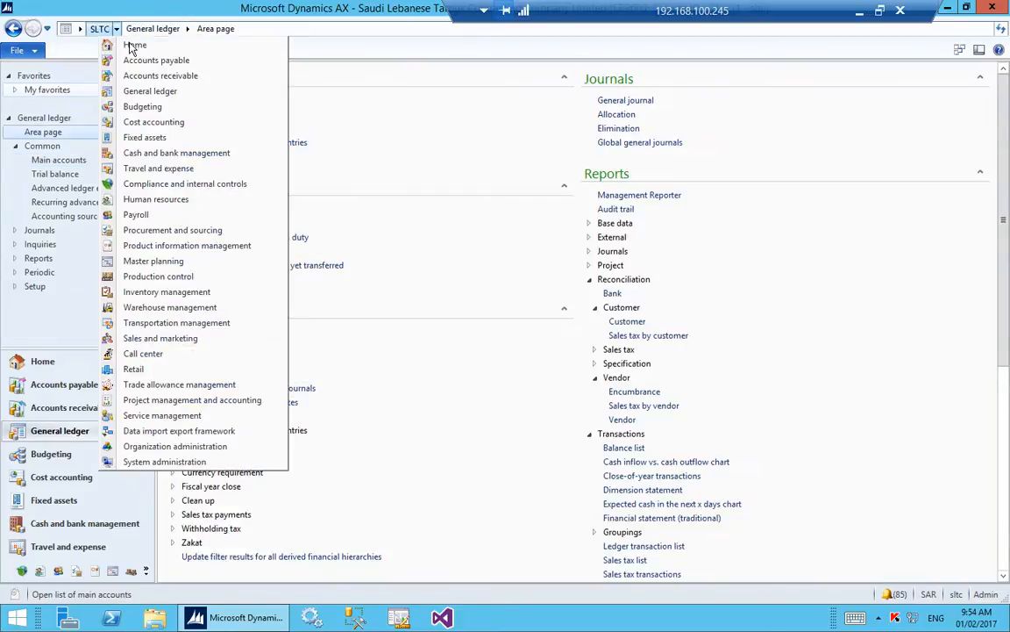
pyautogui.click(140, 137)
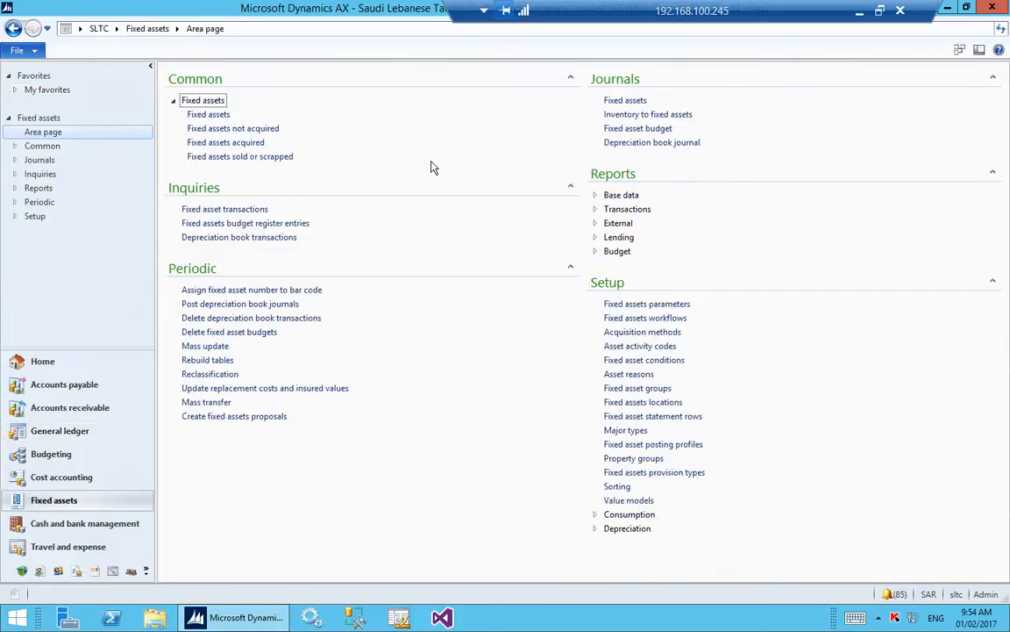
pyautogui.click(625, 210)
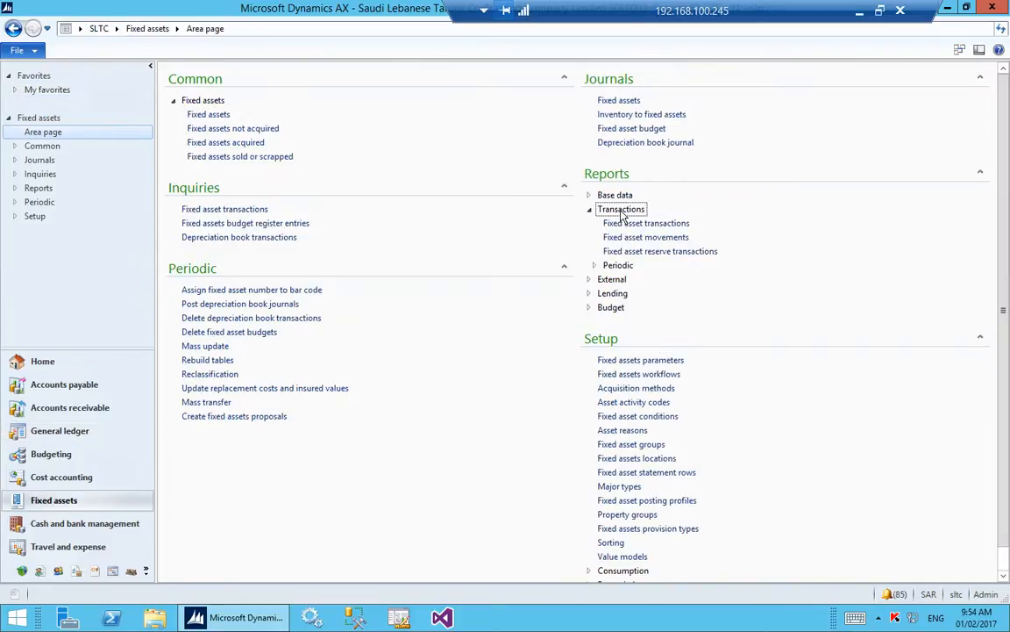
pyautogui.click(680, 224)
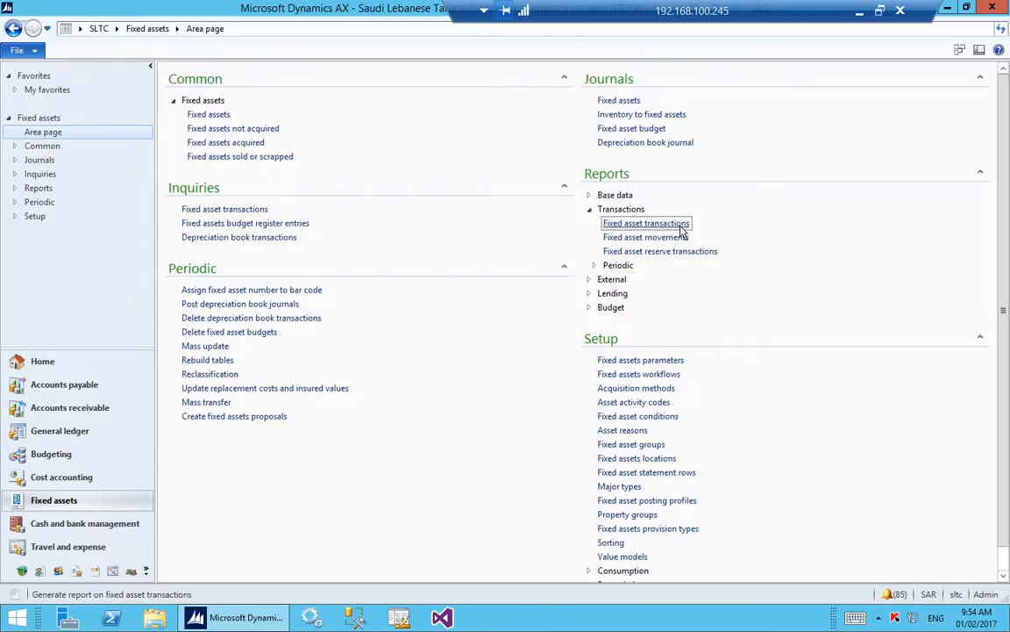
# Restrict the report to fixed asset number ABT-000001 and run it.
pyautogui.click(336, 239)
pyautogui.click(497, 282)
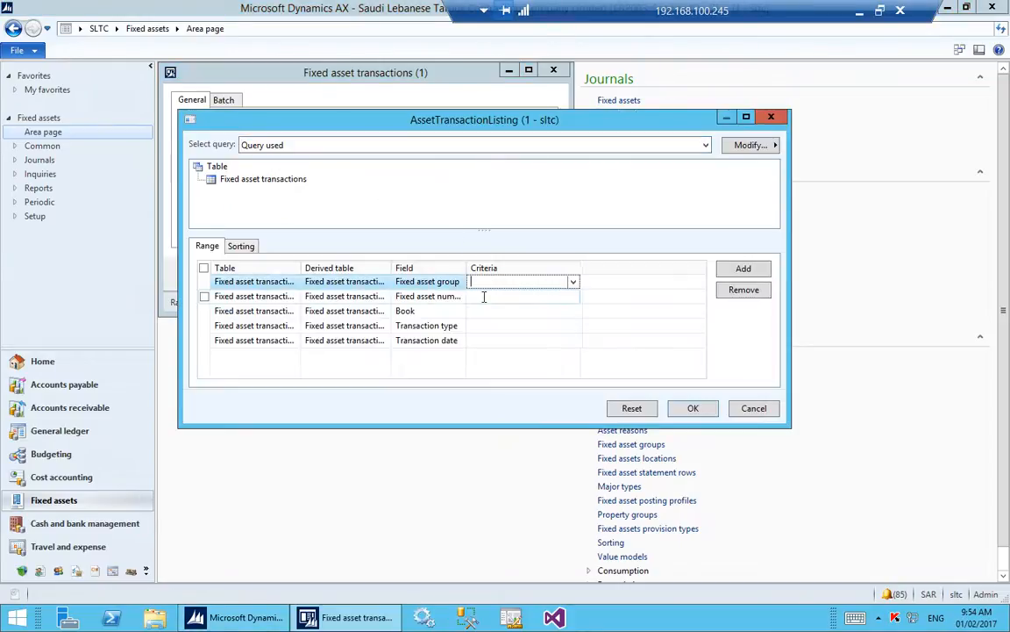
pyautogui.click(484, 298)
pyautogui.click(573, 296)
pyautogui.click(516, 325)
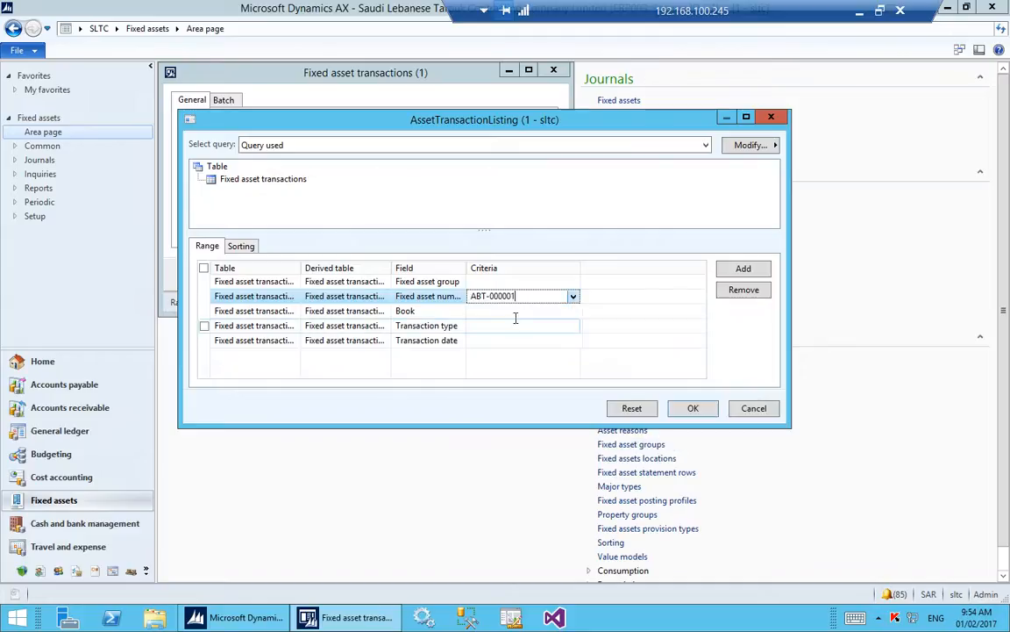
pyautogui.click(693, 408)
pyautogui.click(478, 274)
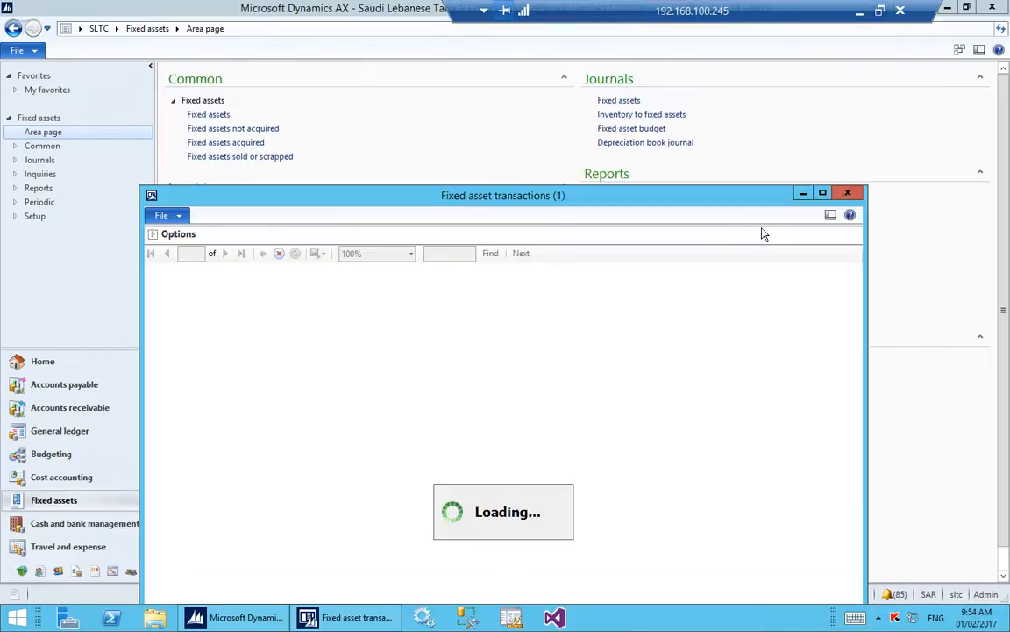
# Read the generated Fixed asset transactions report, close it, and collapse the Transactions reports group.
pyautogui.click(803, 193)
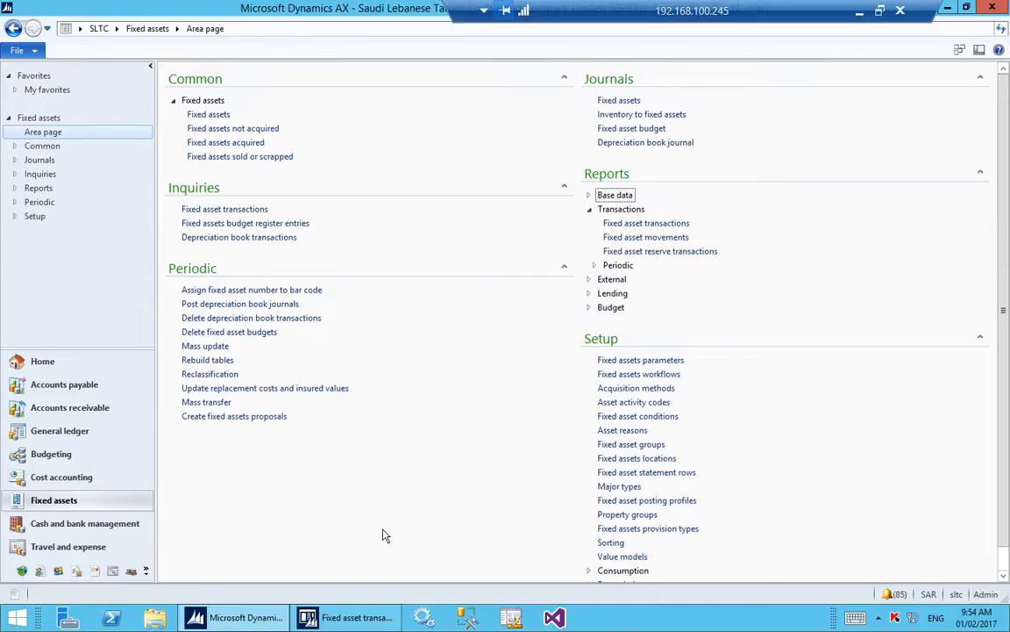
pyautogui.click(351, 617)
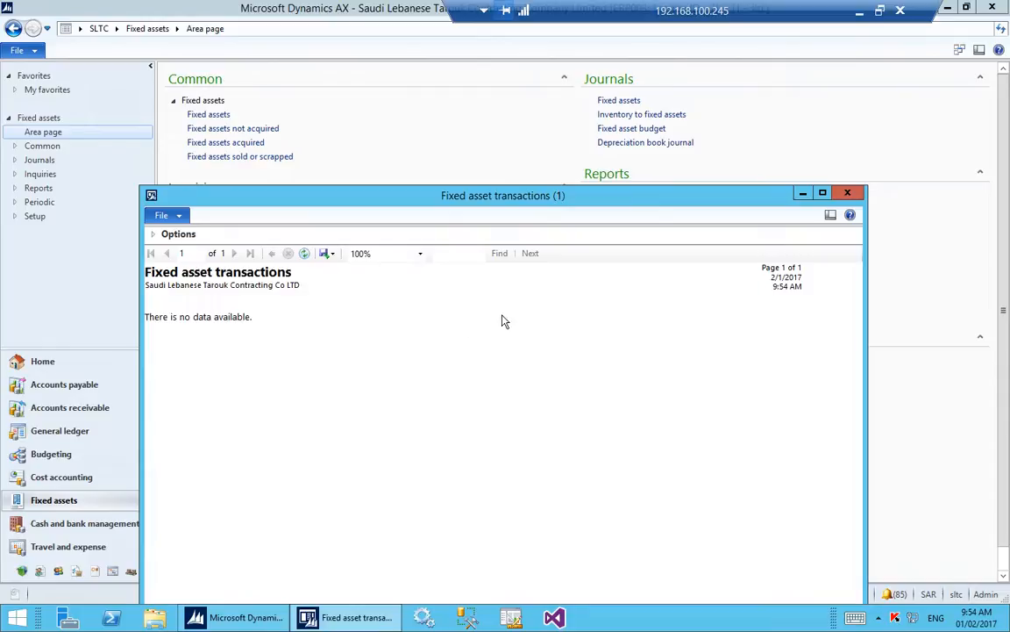
pyautogui.click(847, 193)
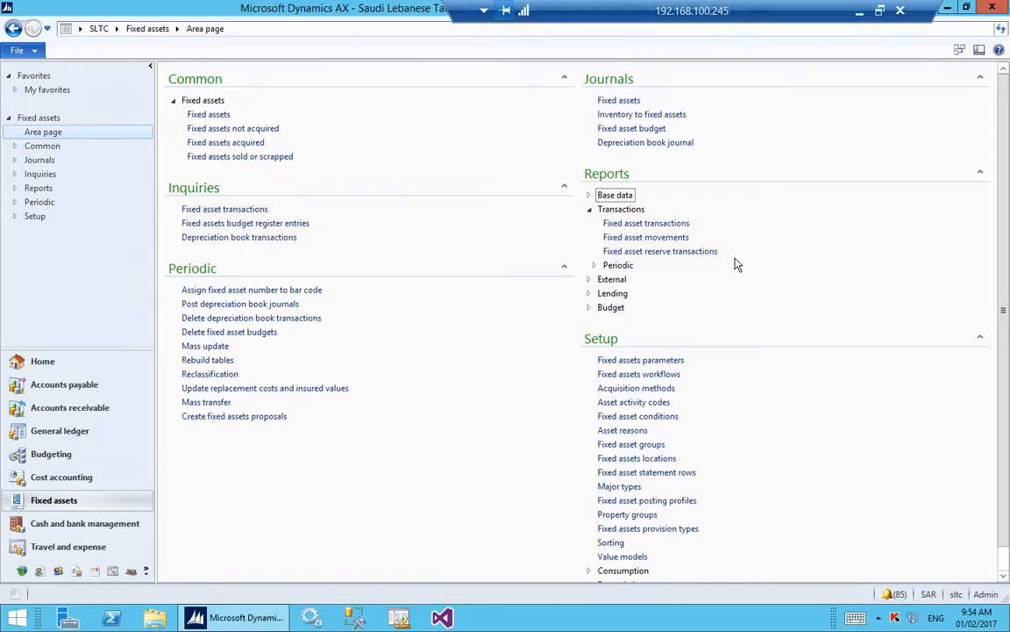
pyautogui.click(589, 209)
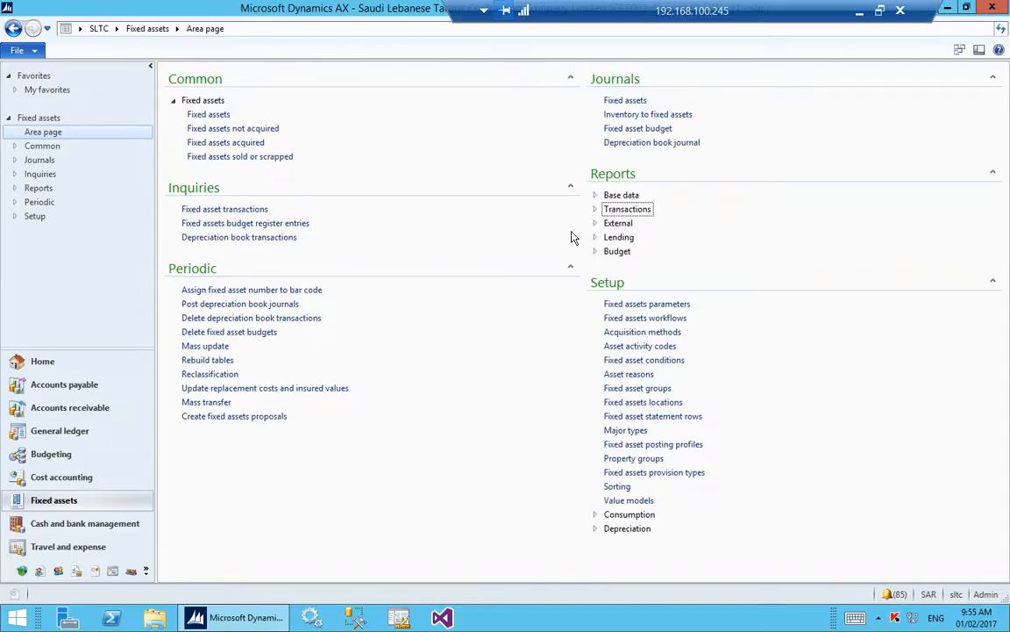
pyautogui.click(116, 28)
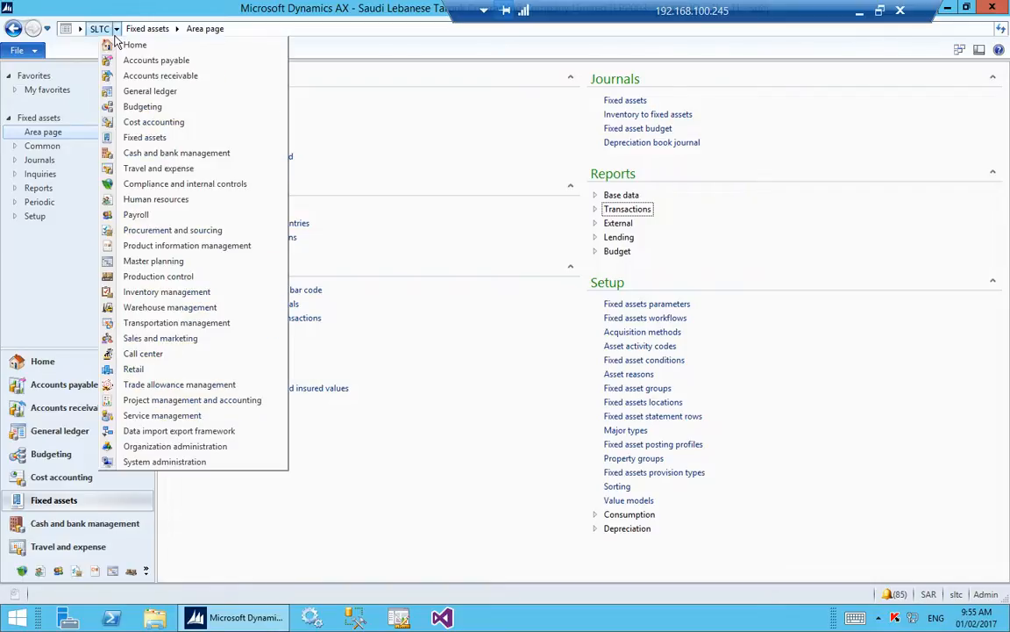
pyautogui.click(515, 169)
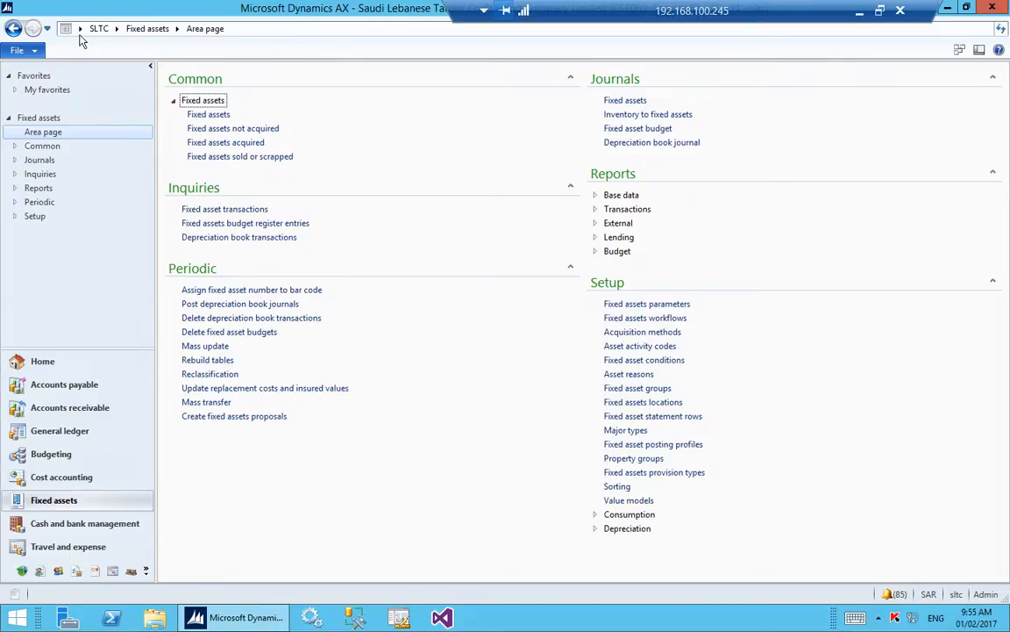
pyautogui.click(115, 29)
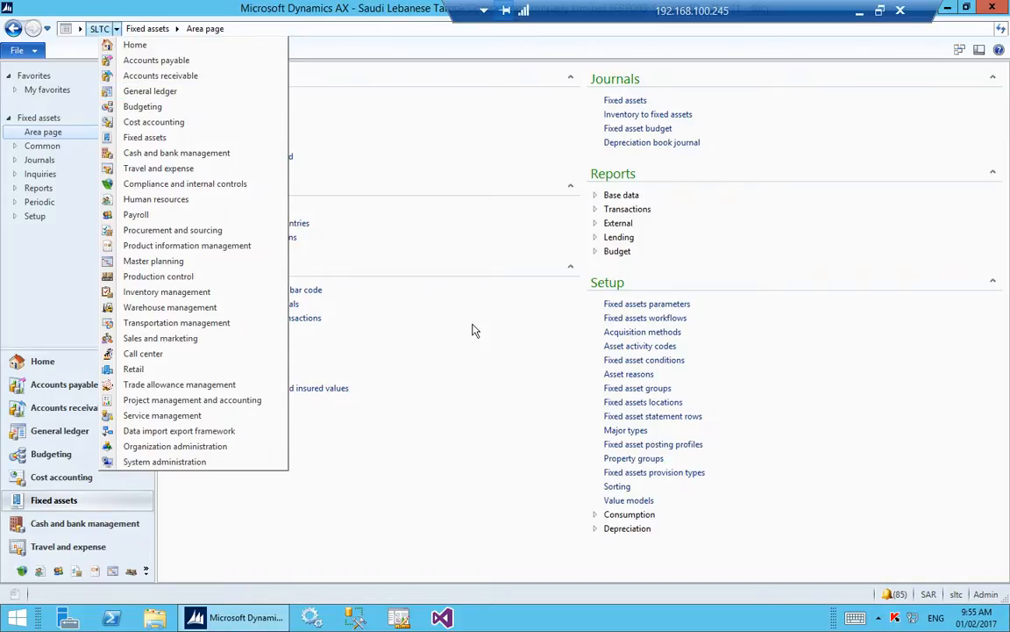
pyautogui.click(859, 11)
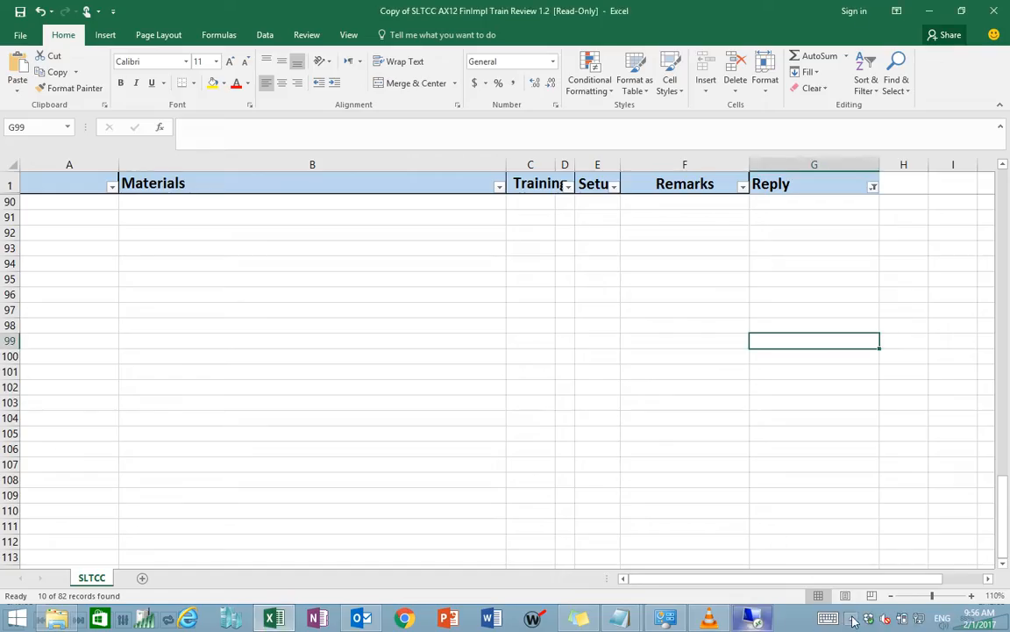
pyautogui.click(850, 618)
pyautogui.click(883, 529)
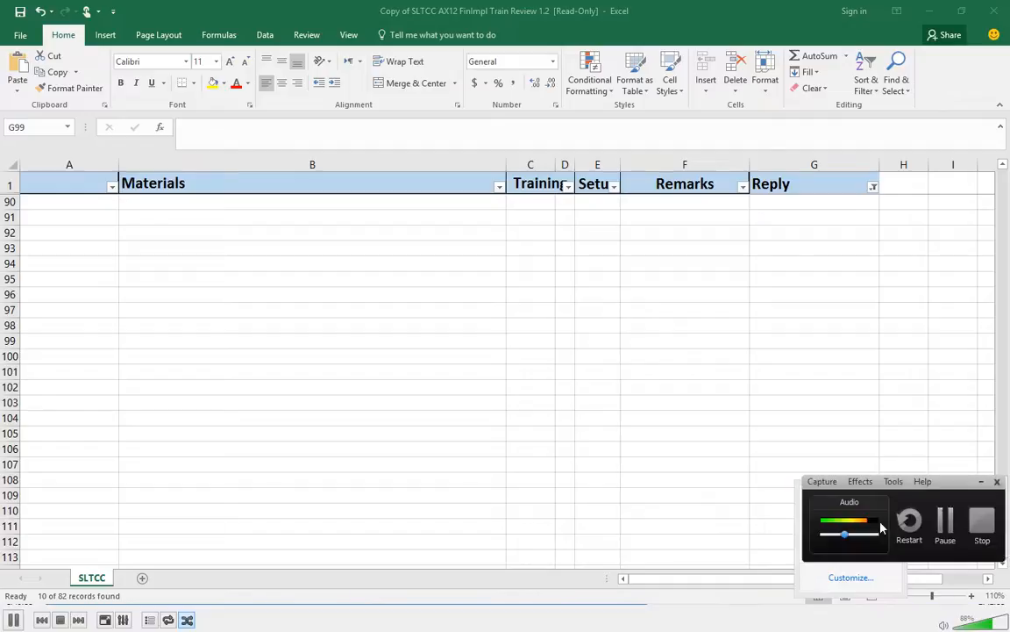